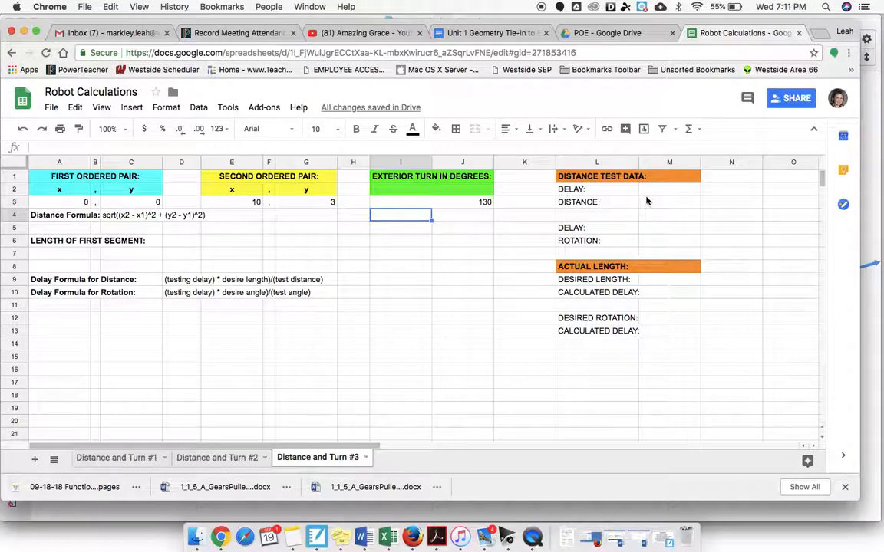
Enter 0.5 as the delay in the distance test data, in cell M2.
left_click(669, 194)
type(".5")
key("Return")
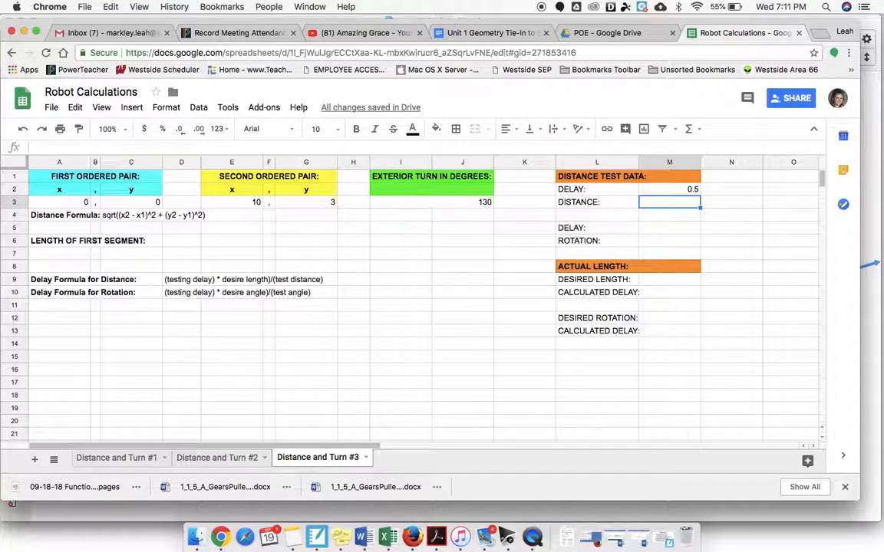
Add the note "will vary" beside the test distance, in cell N3.
key("Up")
key("Down")
key("Right")
type("will vary")
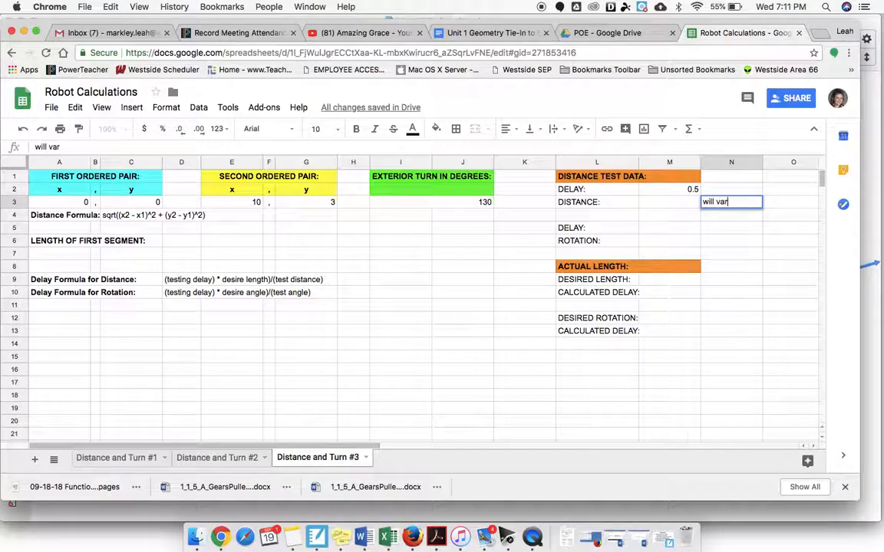
key("Return")
Enter 10 as the test distance in cell M3.
key("Up")
key("Left")
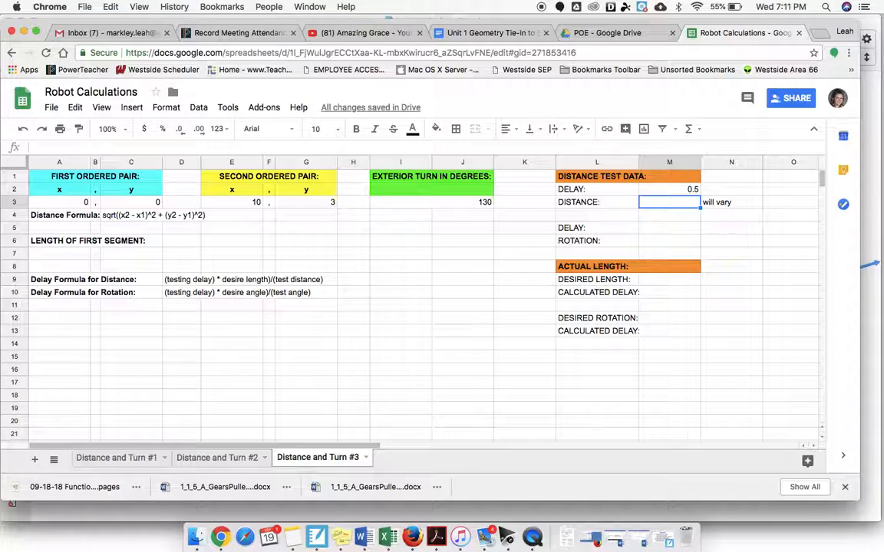
type("10")
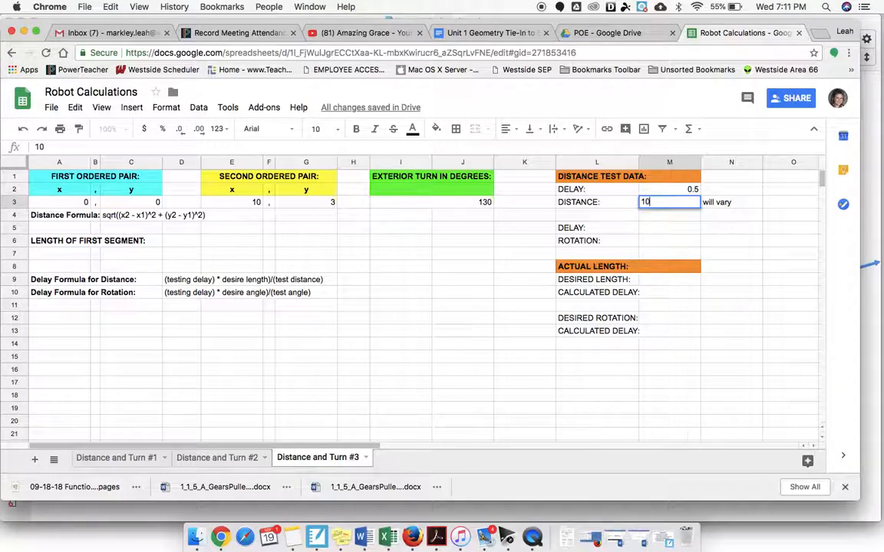
key("Return")
key("Up")
key("Down")
key("Up")
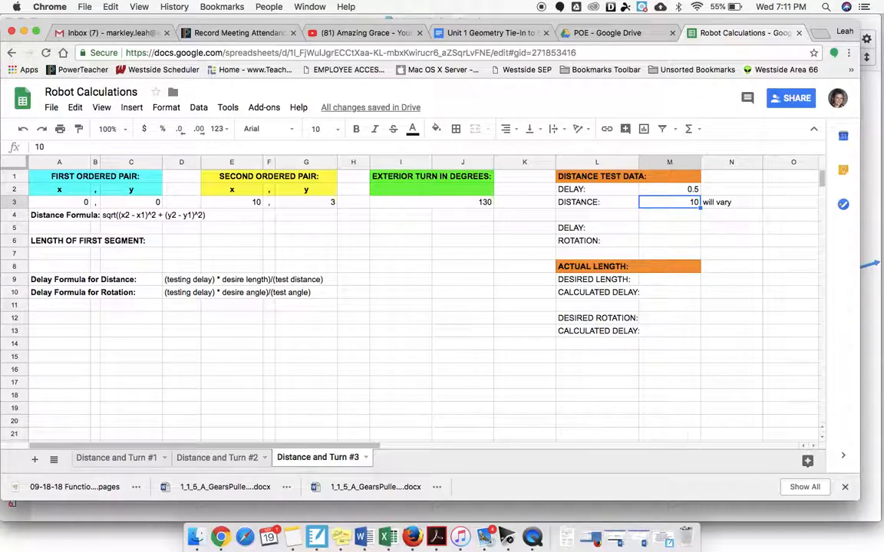
Add the note "will vary" beside the test rotation, in cell N6.
key("Down")
key("Down")
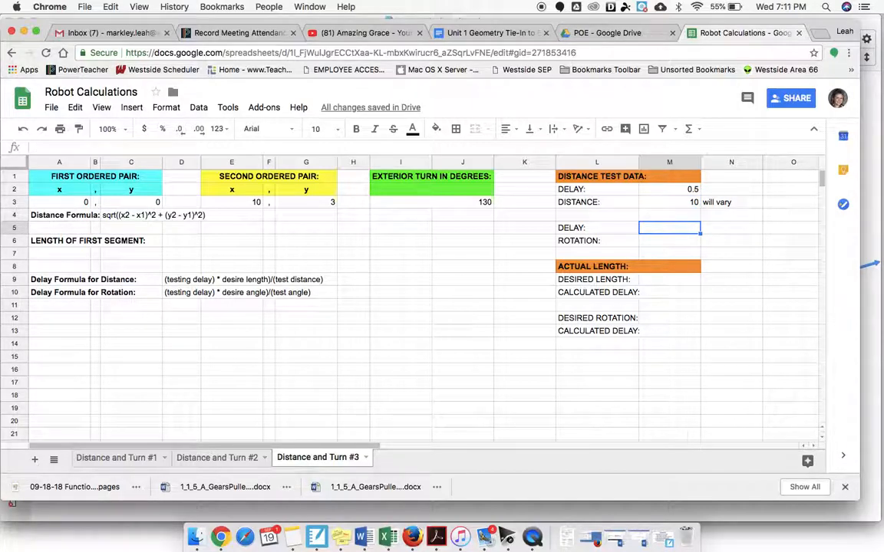
key("Down")
key("Right")
type("will vary")
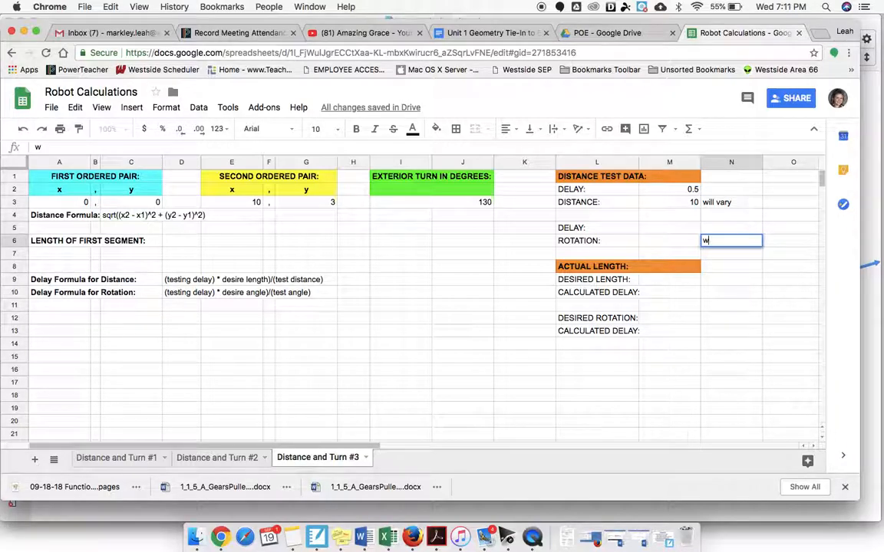
Enter 0.5 as the rotation test delay in M5 and 30 as the test rotation in M6.
key("Left")
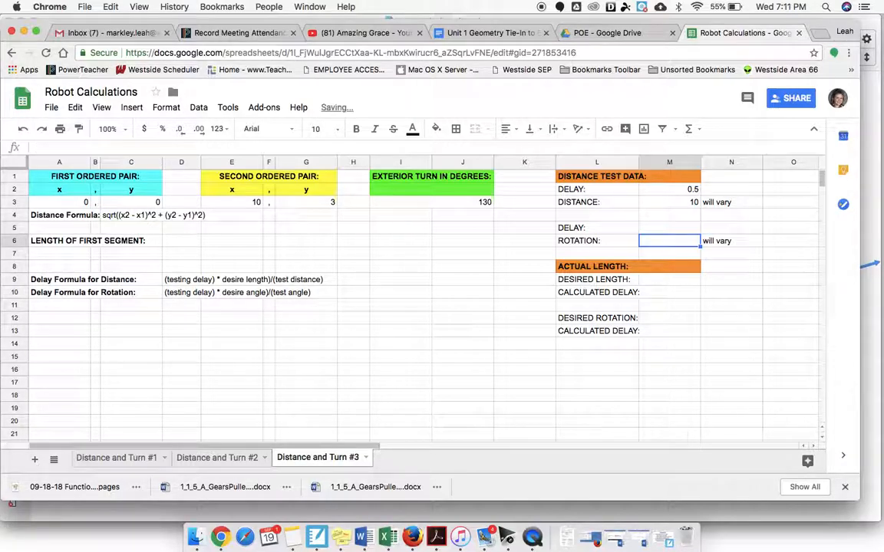
key("Up")
type("0.5")
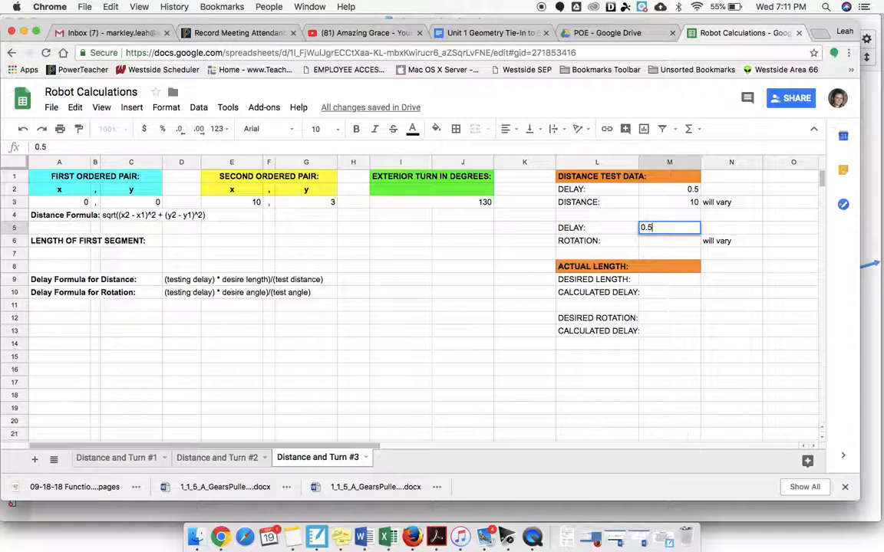
key("Return")
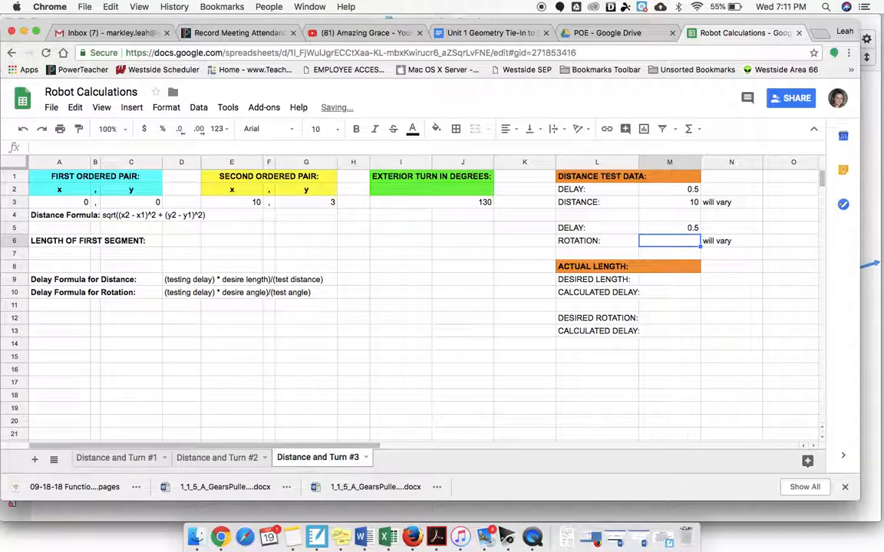
type("30")
key("Return")
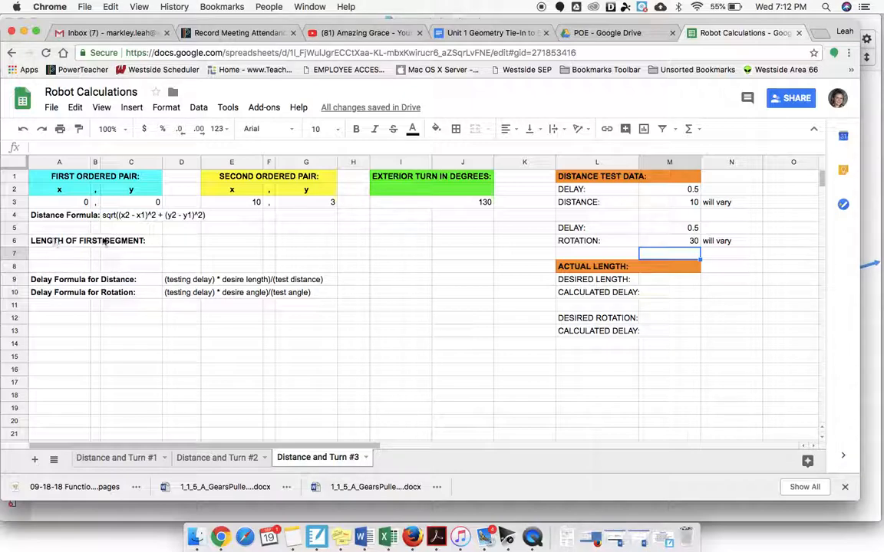
Begin the first segment's length formula in D6 with the squared x difference, =sqrt((E3-A3)^2.
left_click(182, 242)
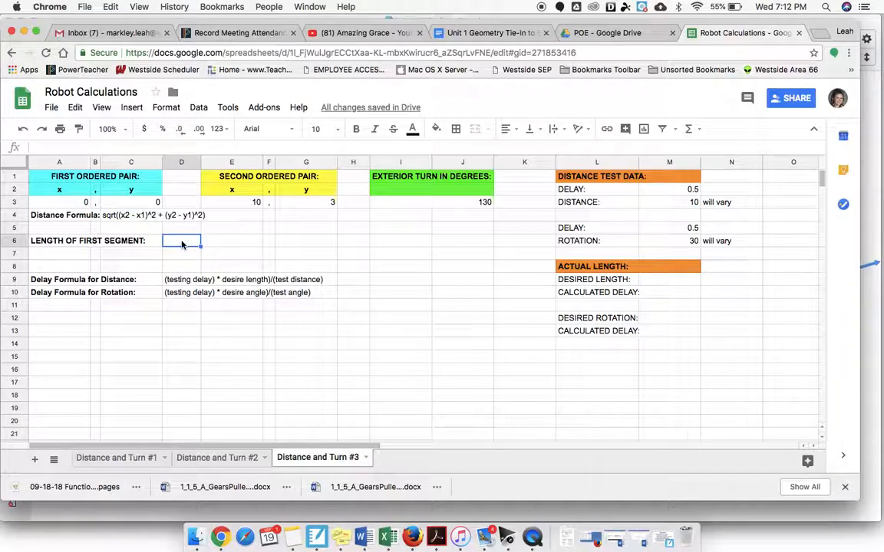
type("=")
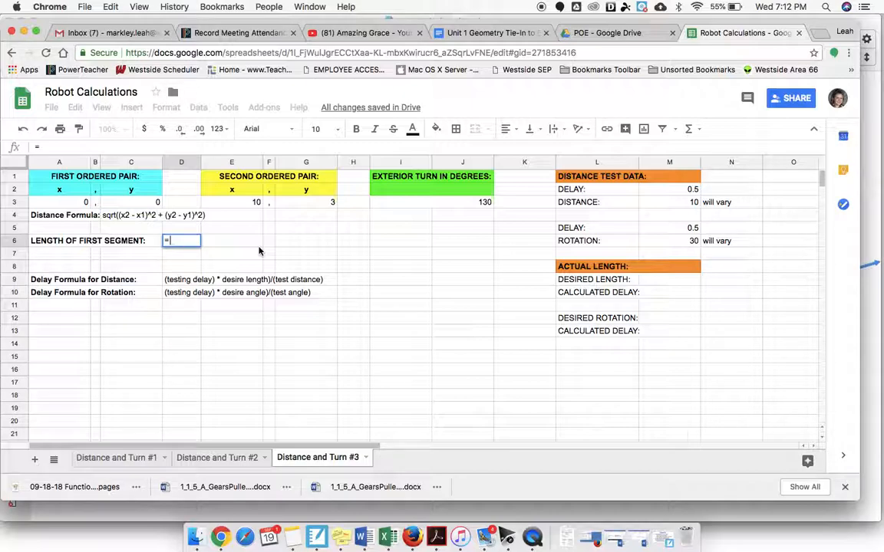
type("sq")
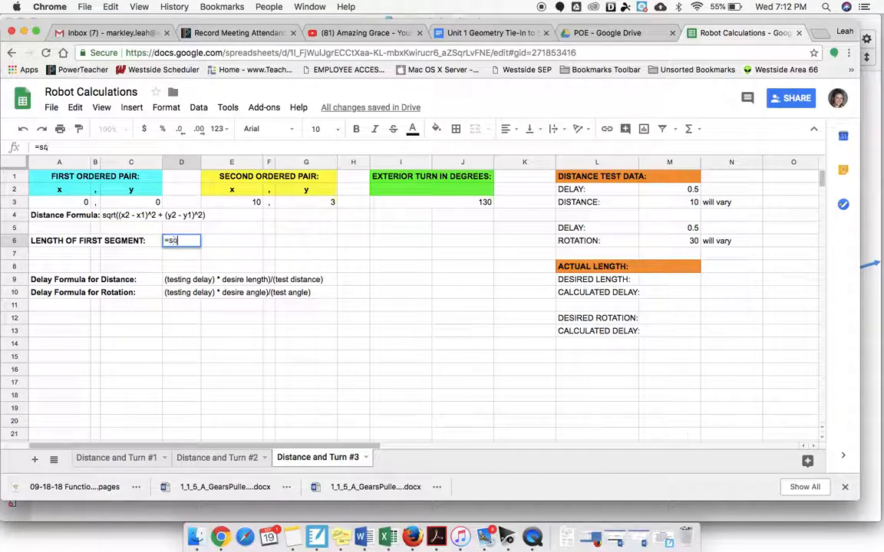
type("rt")
type("(")
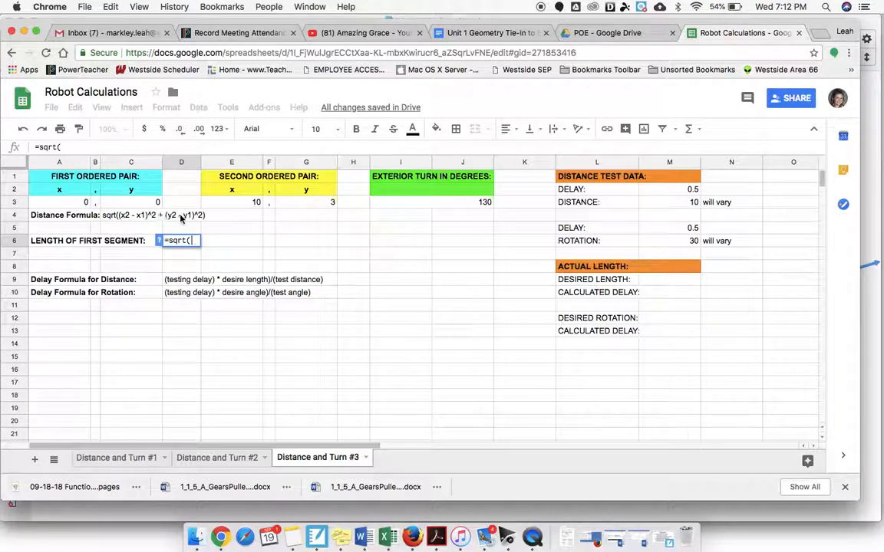
type("(")
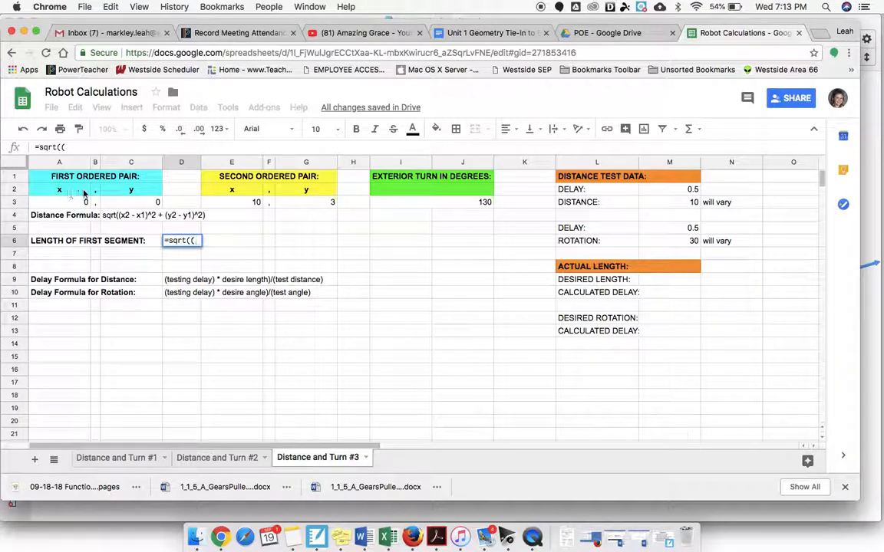
left_click(240, 203)
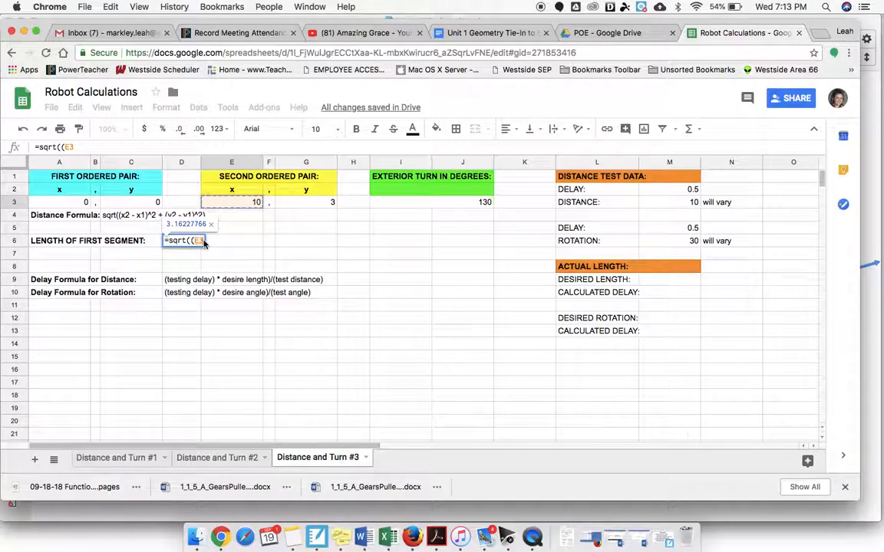
type("-")
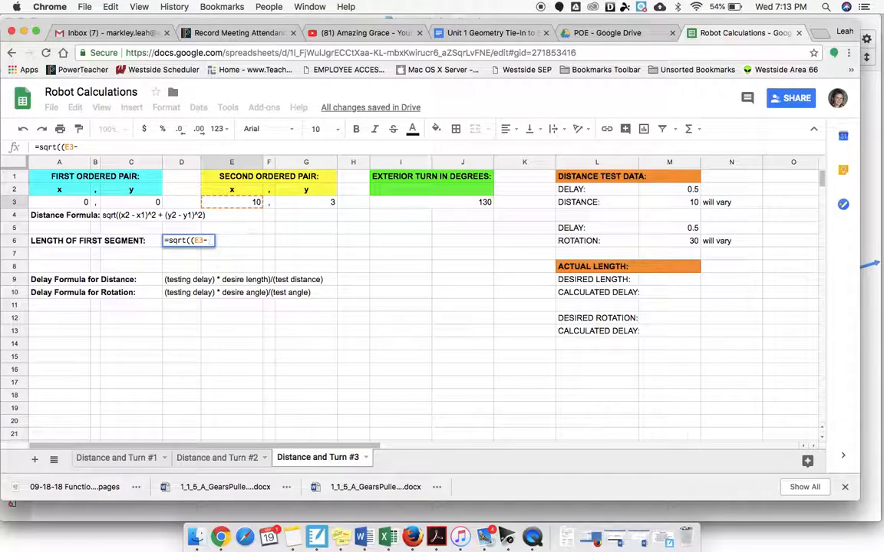
left_click(61, 203)
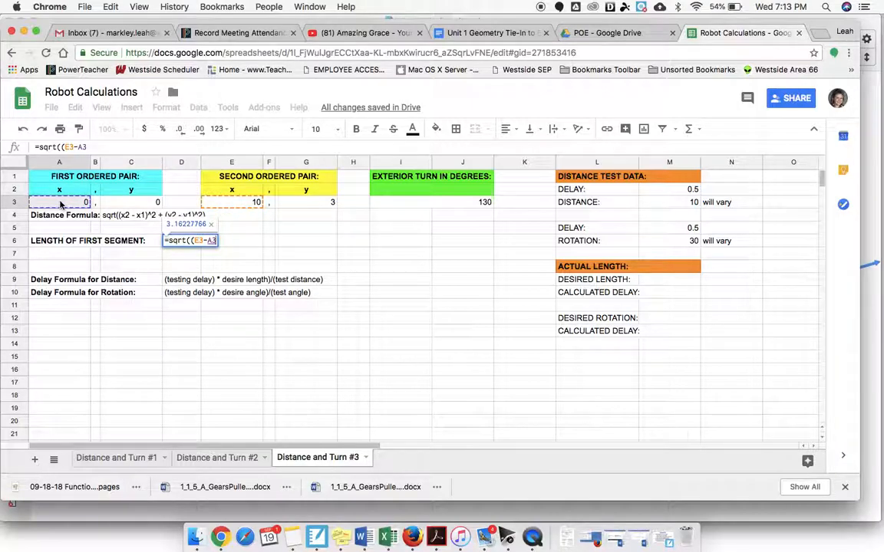
type(")")
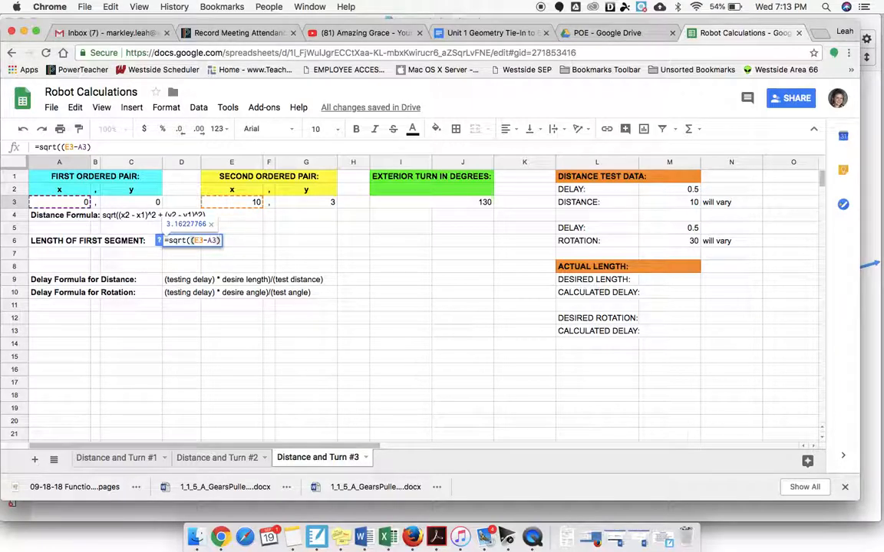
type("^")
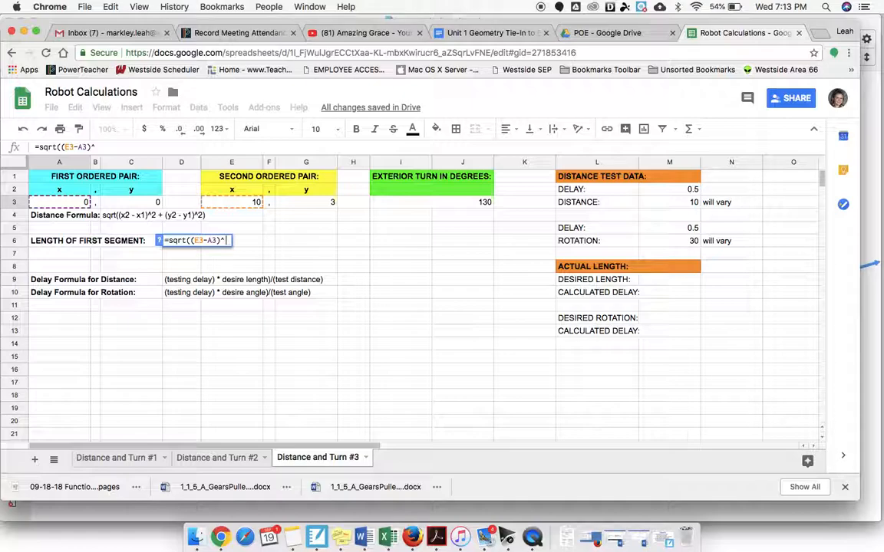
type("2")
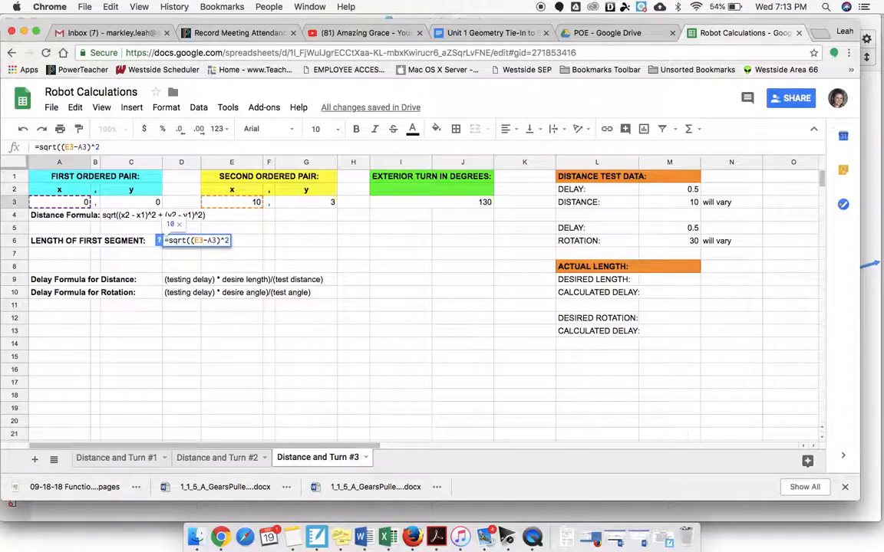
Complete the D6 length formula by adding the squared y difference, +(G3-C3)^2), and enter it.
type("+")
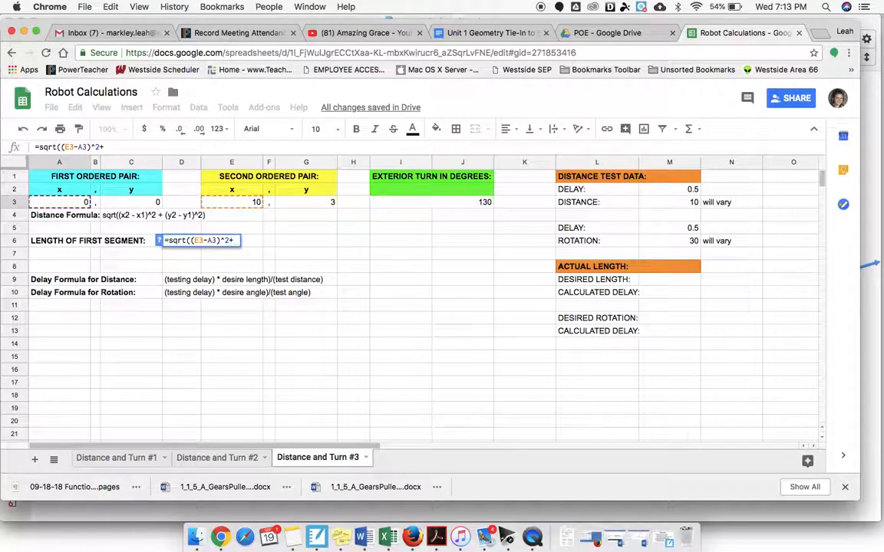
type("(")
left_click(314, 202)
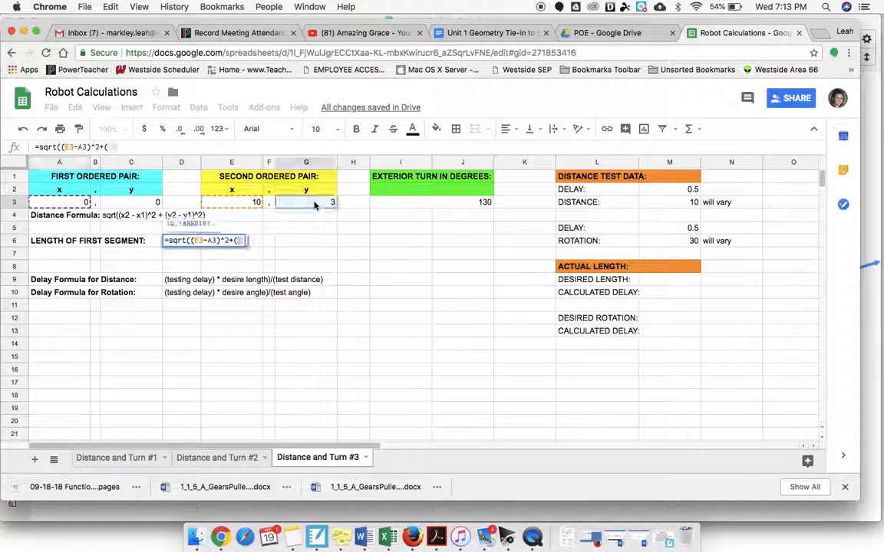
type("-")
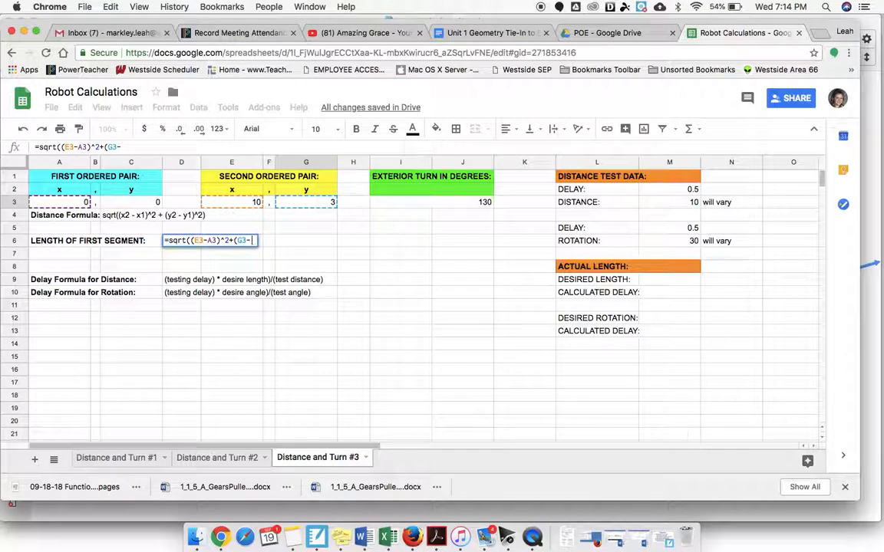
left_click(133, 204)
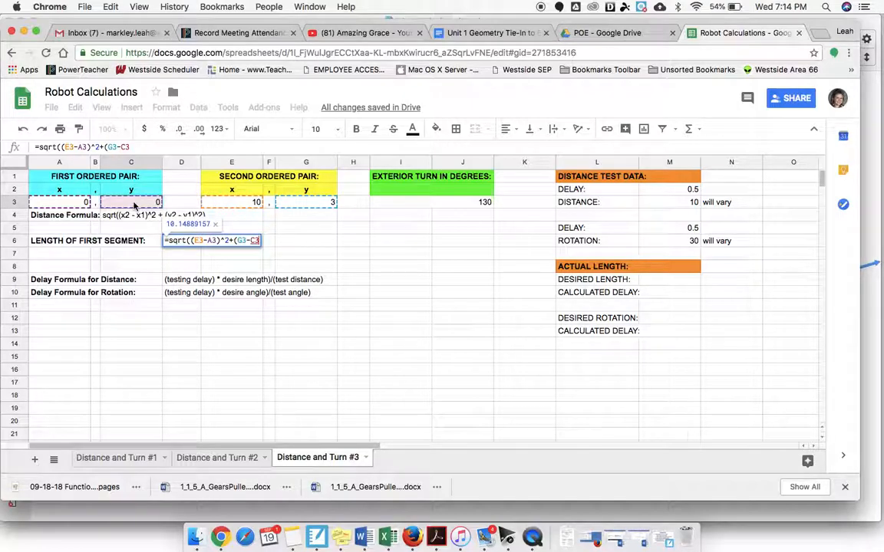
type(")")
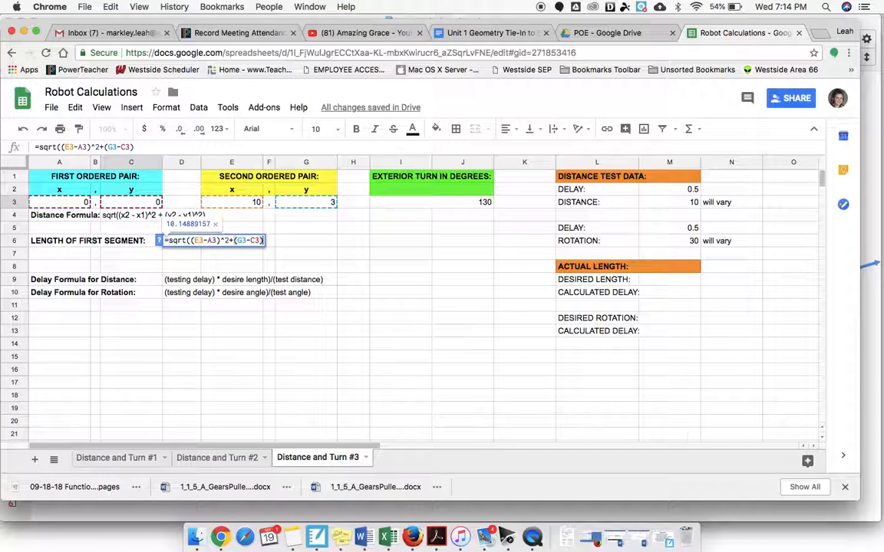
type("^")
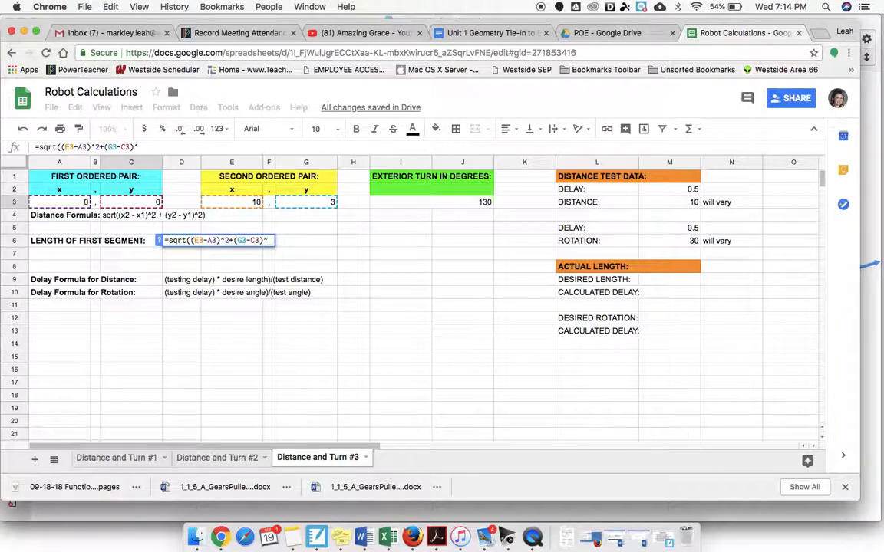
type("2")
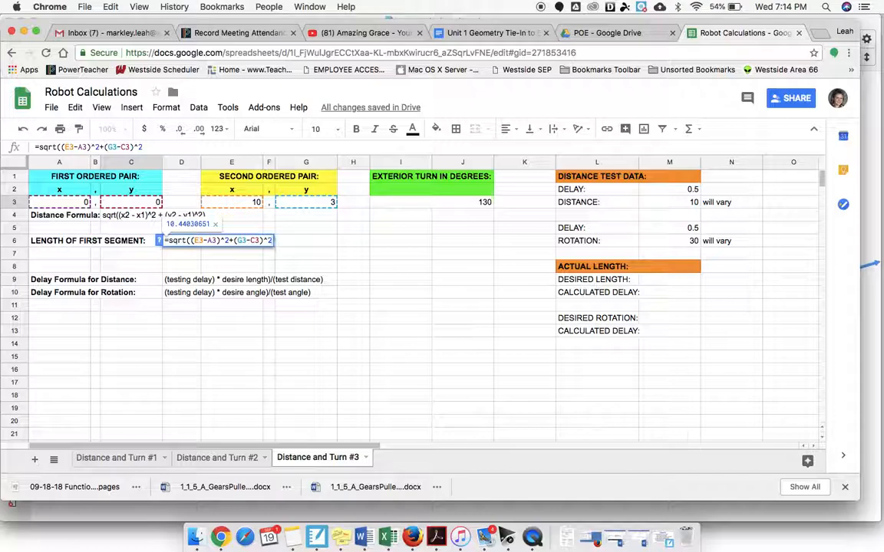
type(")")
key("Return")
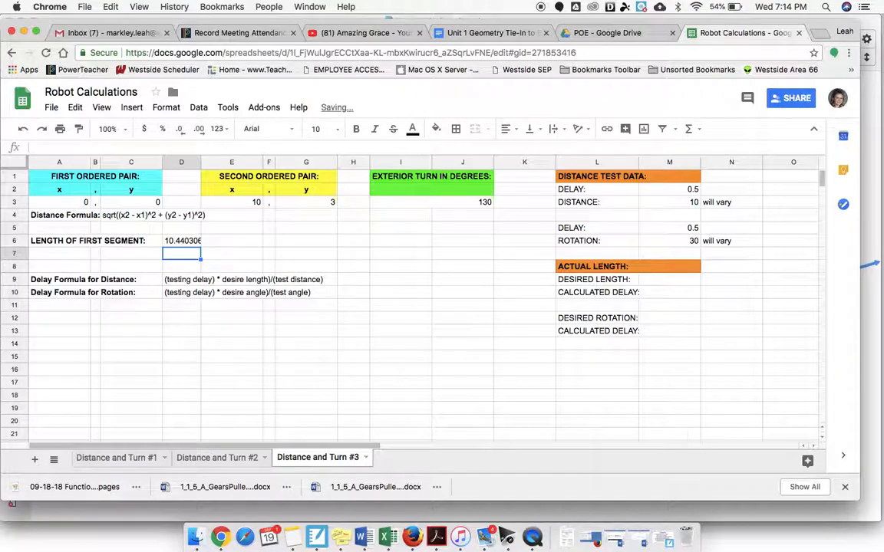
Test the length formula by setting the second ordered pair's x value in E3 to 35.
left_click(182, 241)
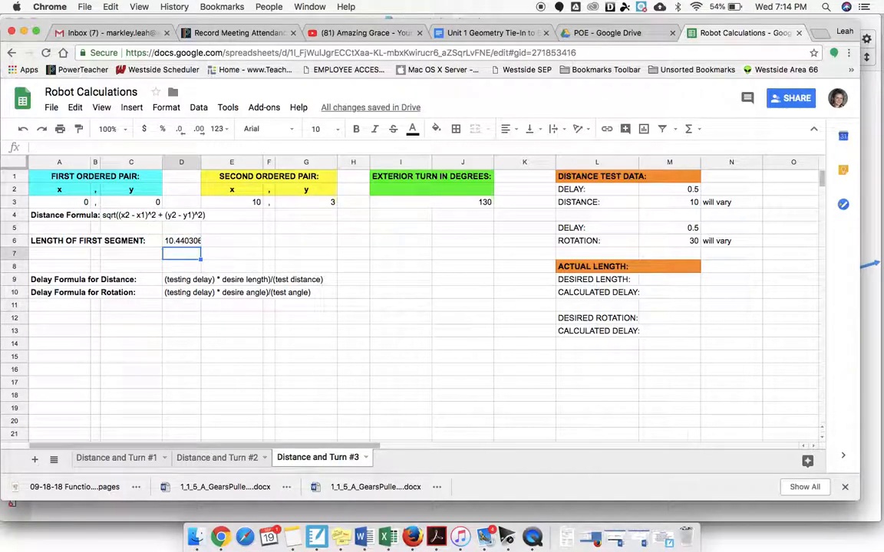
left_click(182, 241)
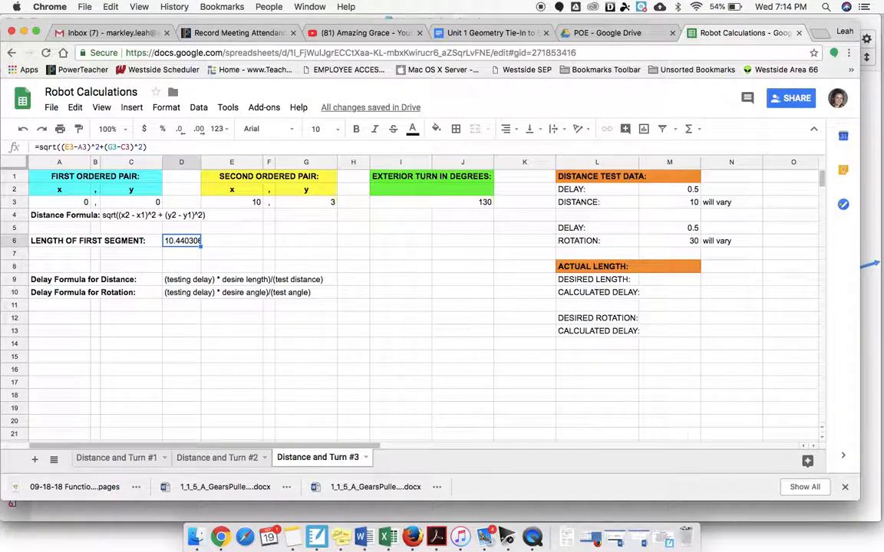
key("Up")
key("Up")
key("Up")
key("Right")
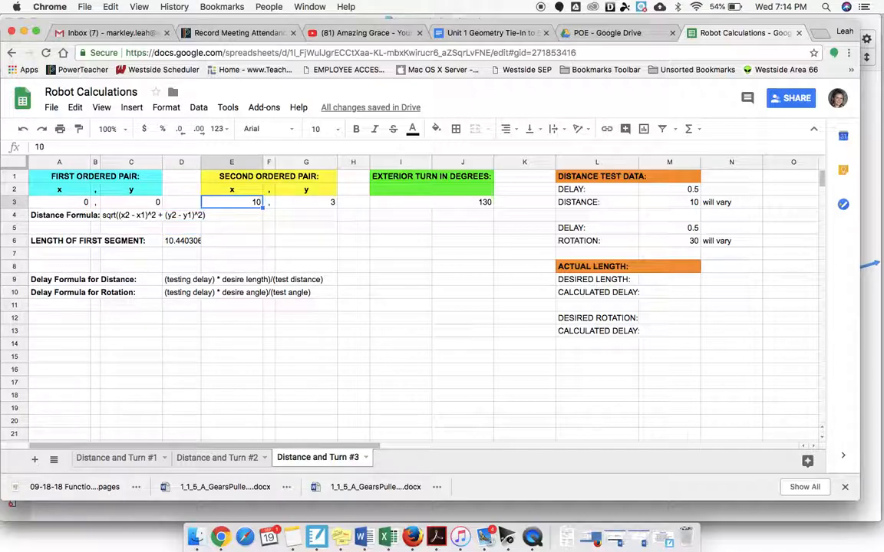
type("35")
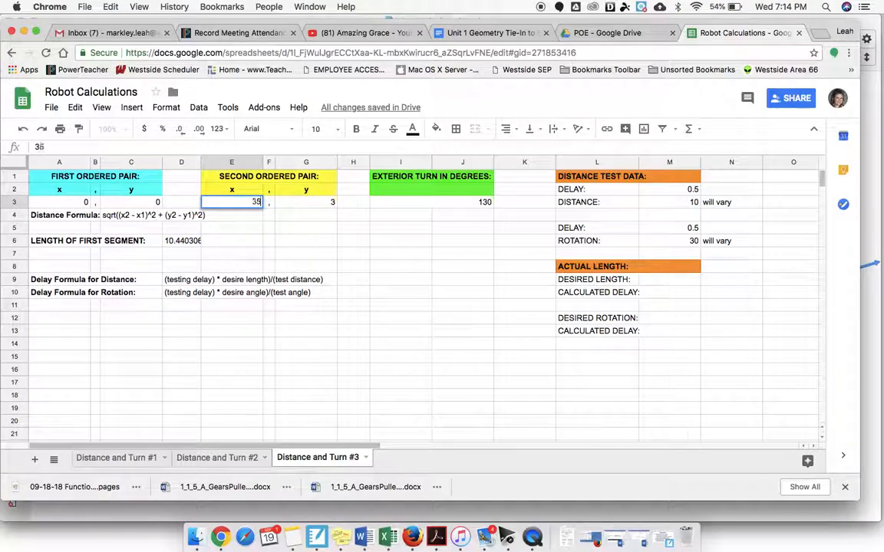
key("Return")
Set the second ordered pair's x value in E3 back to 10.
key("Up")
type("10")
key("Return")
key("Down")
key("Down")
key("Left")
key("Right")
key("Left")
key("Right")
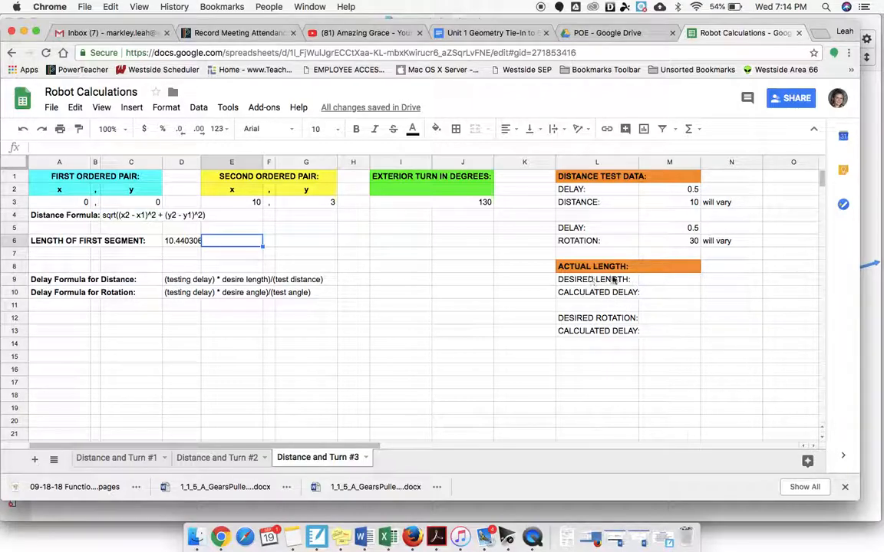
Link the desired length in M9 to the first segment's calculated length with =D6.
left_click(197, 241)
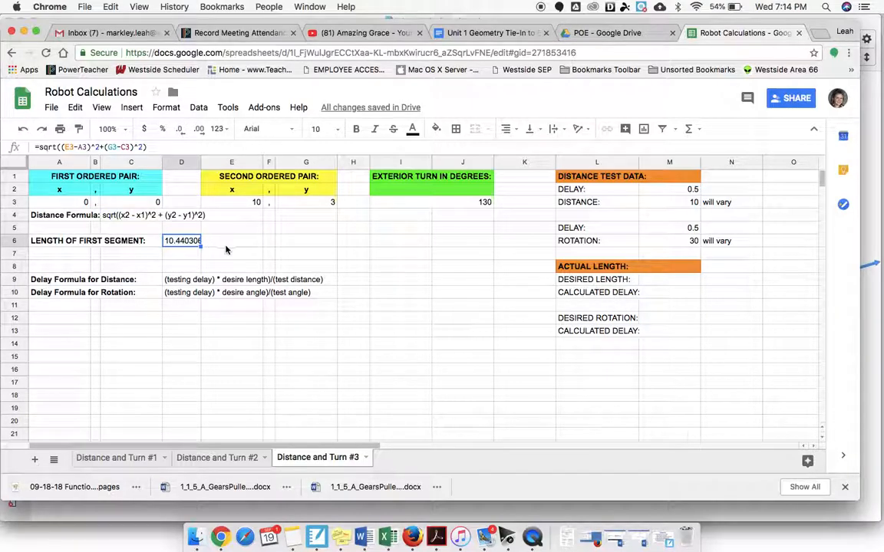
left_click(666, 282)
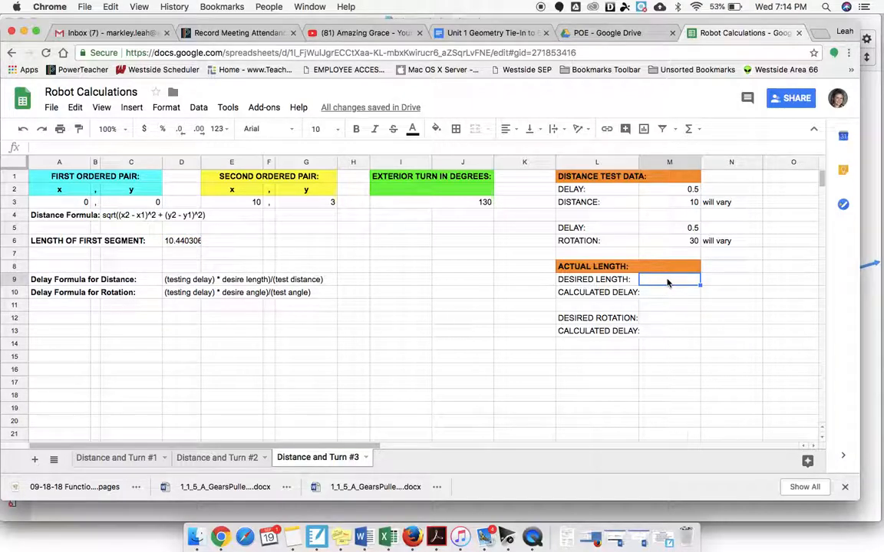
type("=")
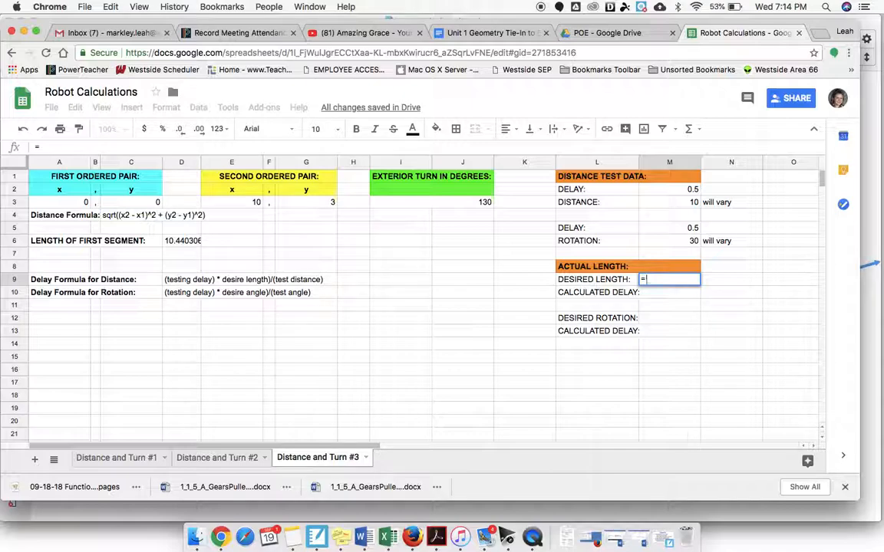
left_click(183, 242)
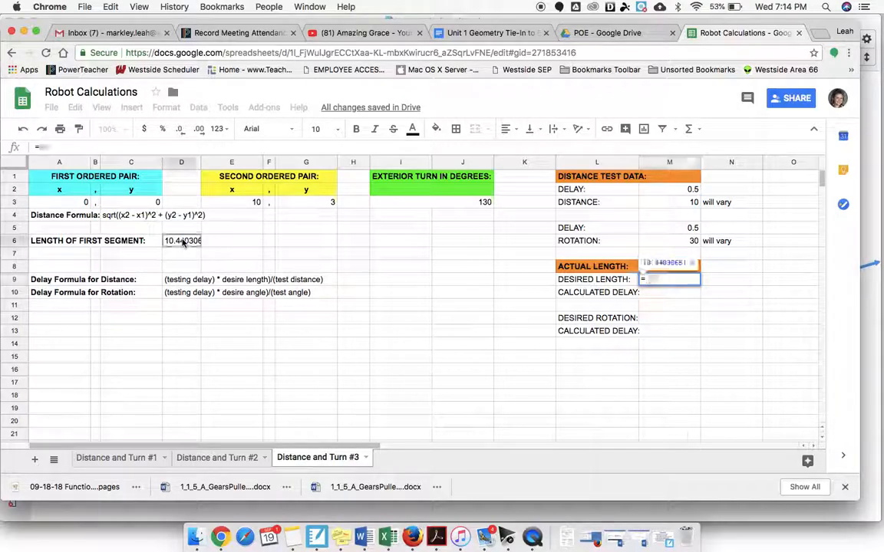
key("Return")
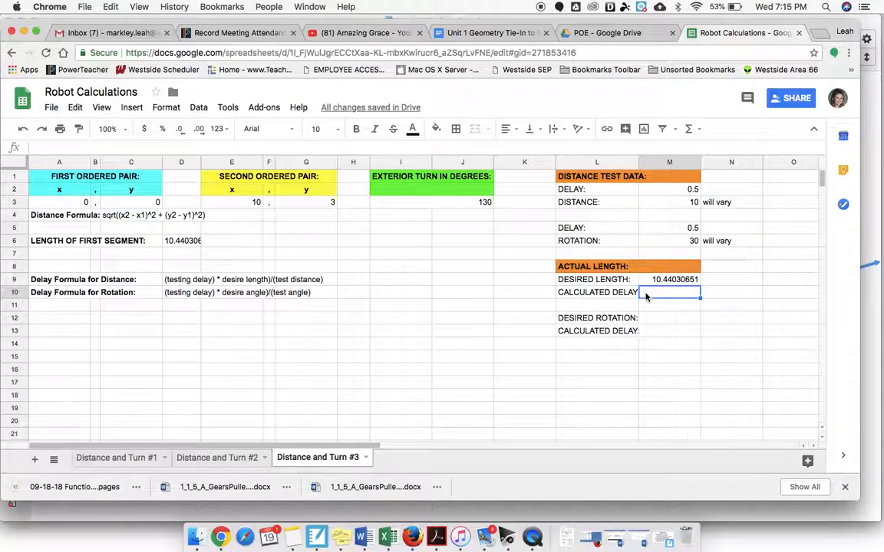
Enter the distance delay formula =M2*M9/M3 in M10, the calculated delay for the desired length.
type("=")
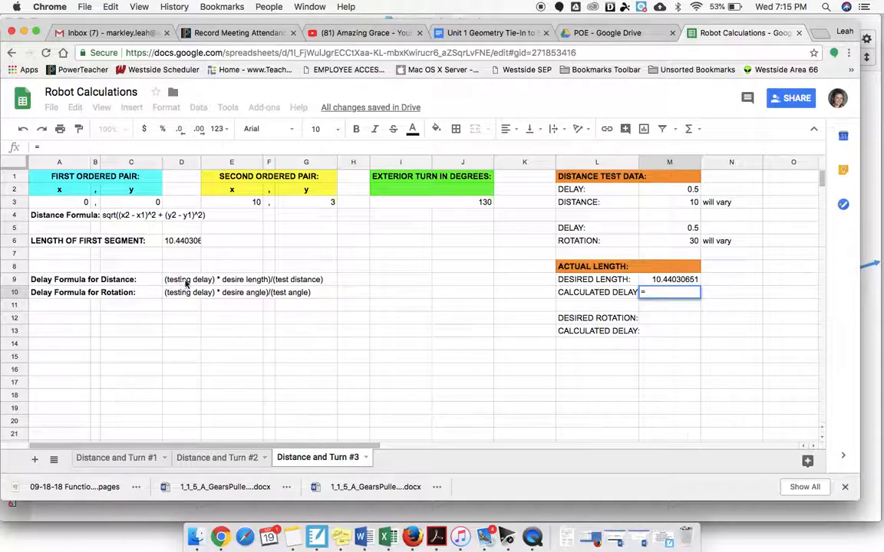
left_click(674, 190)
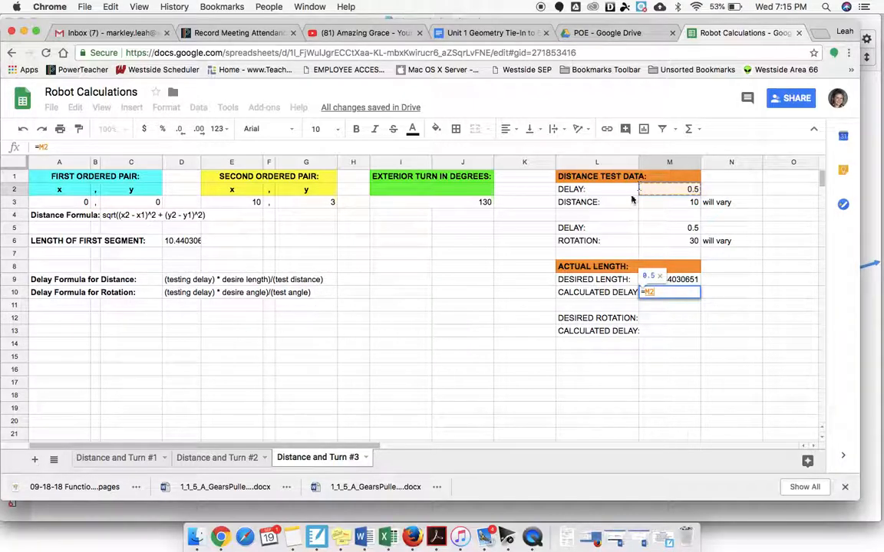
type("*")
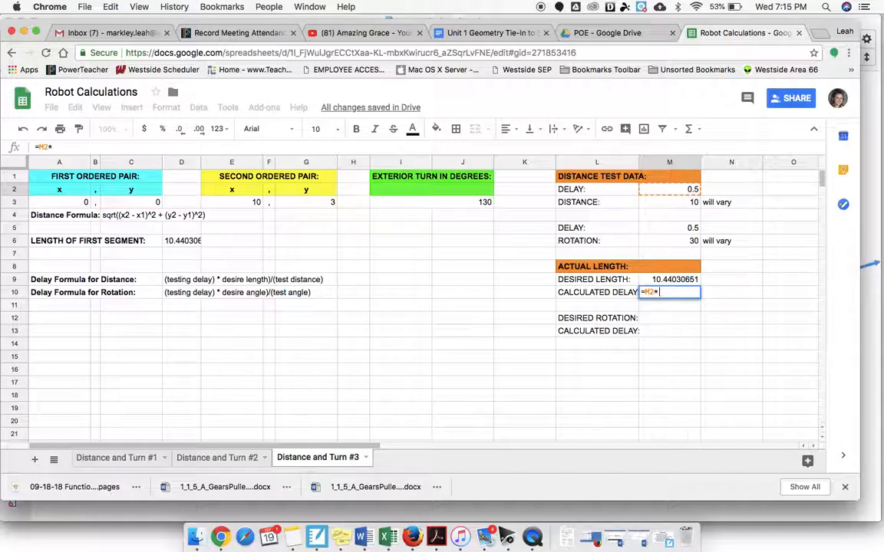
left_click(680, 280)
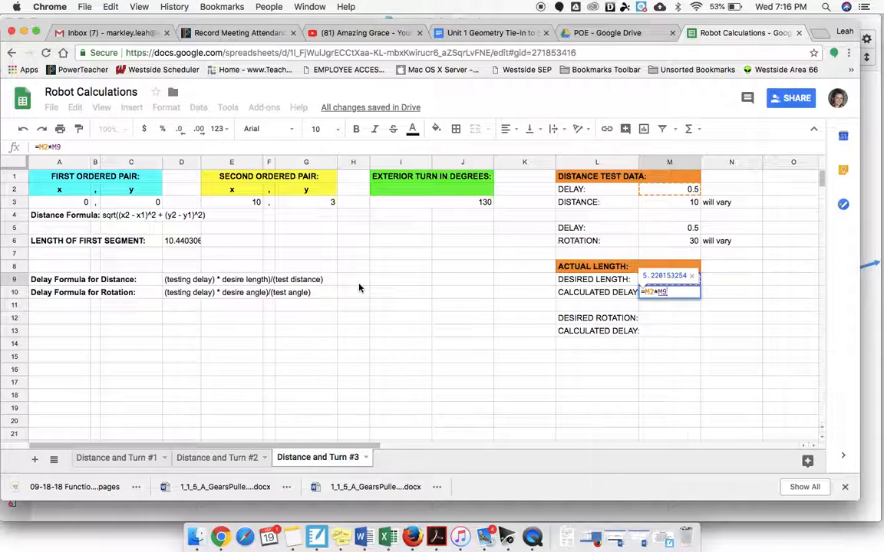
type("/")
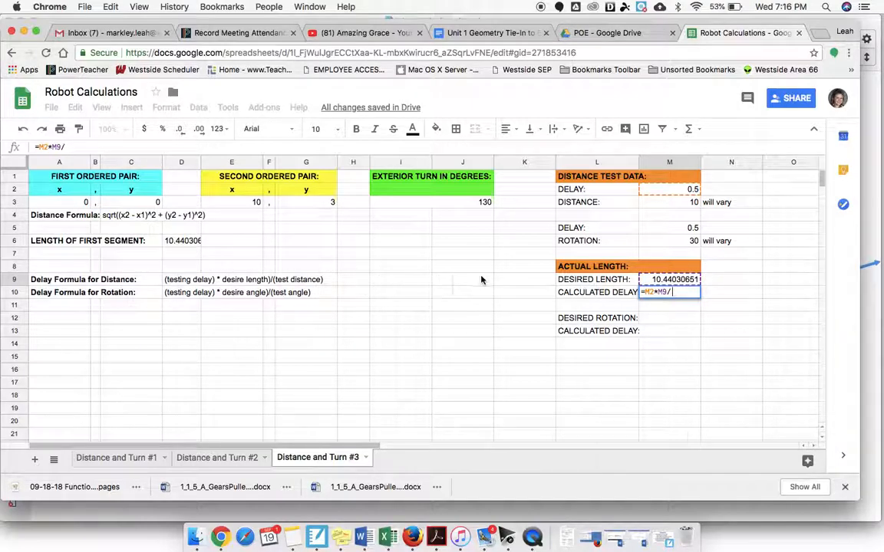
left_click(686, 203)
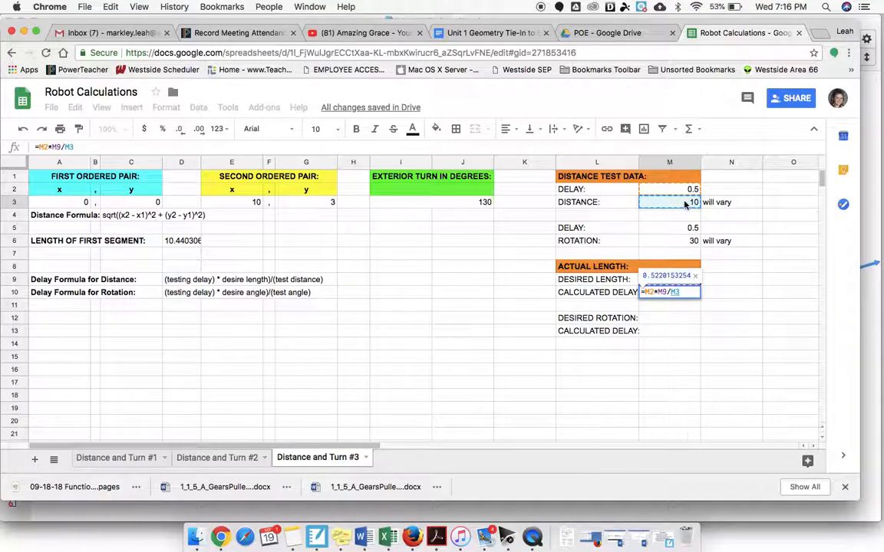
key("Return")
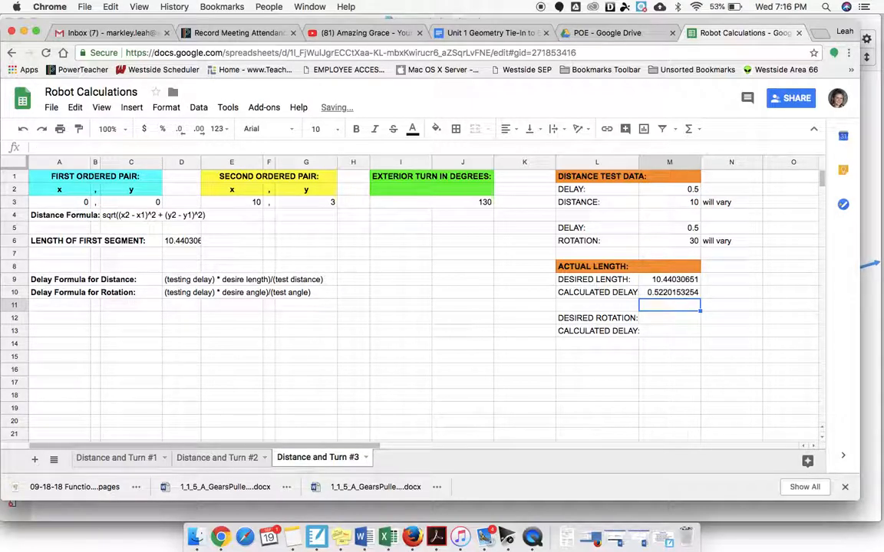
Review the delay formula in M10 and the desired length, test delay and test distance cells it references.
key("Up")
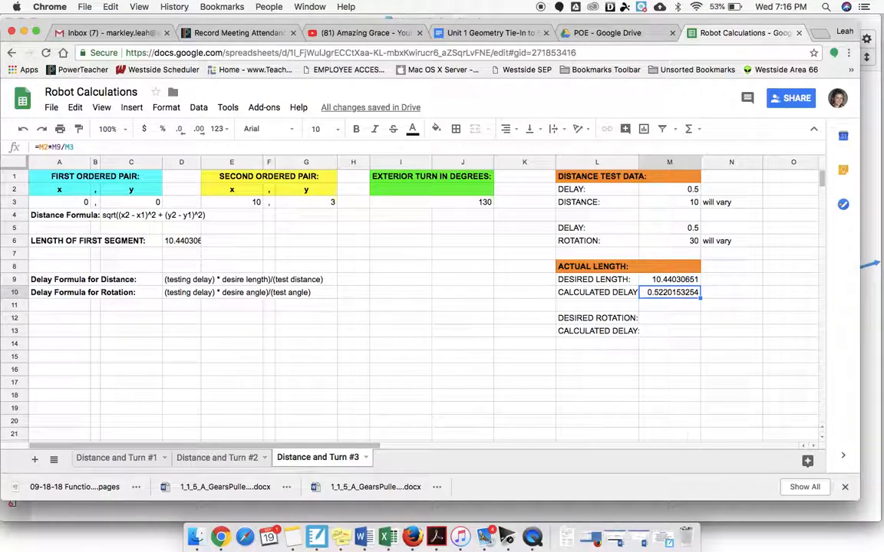
key("Up")
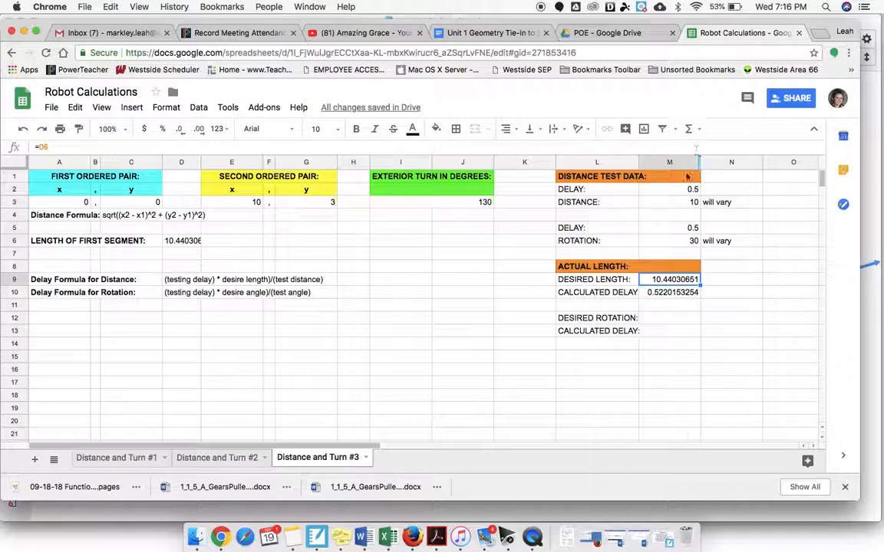
left_click(685, 191)
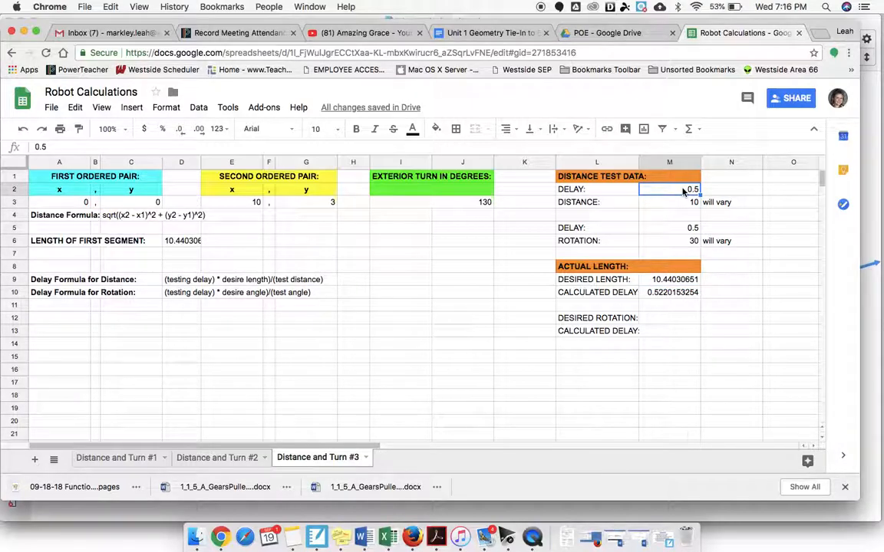
key("Down")
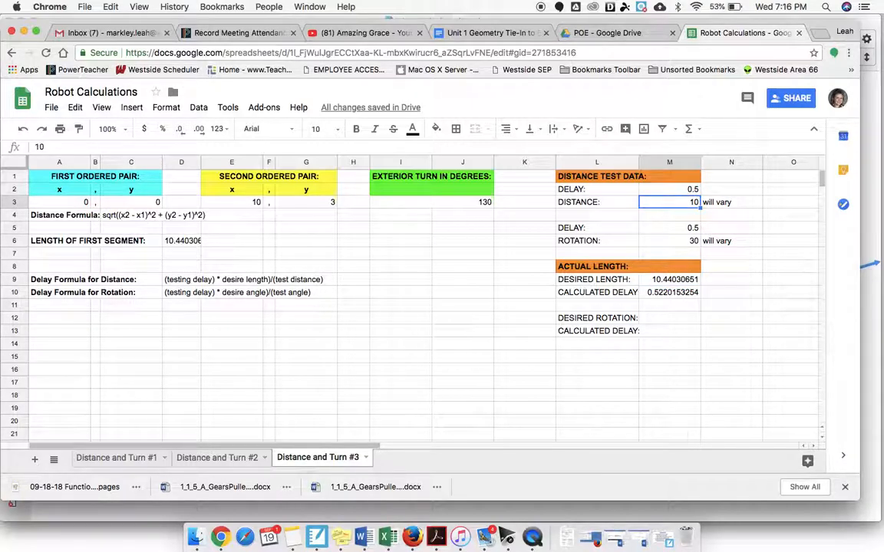
key("Down")
key("Down")
key("Down")
key("Down")
key("Down")
key("Down")
key("Down")
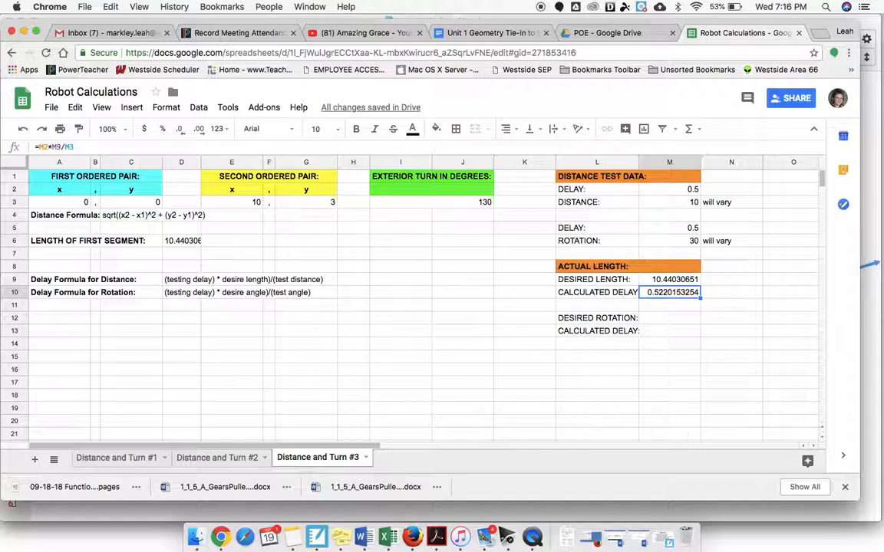
Link the desired rotation in M12 to the exterior turn in degrees with =I3.
key("Down")
key("Down")
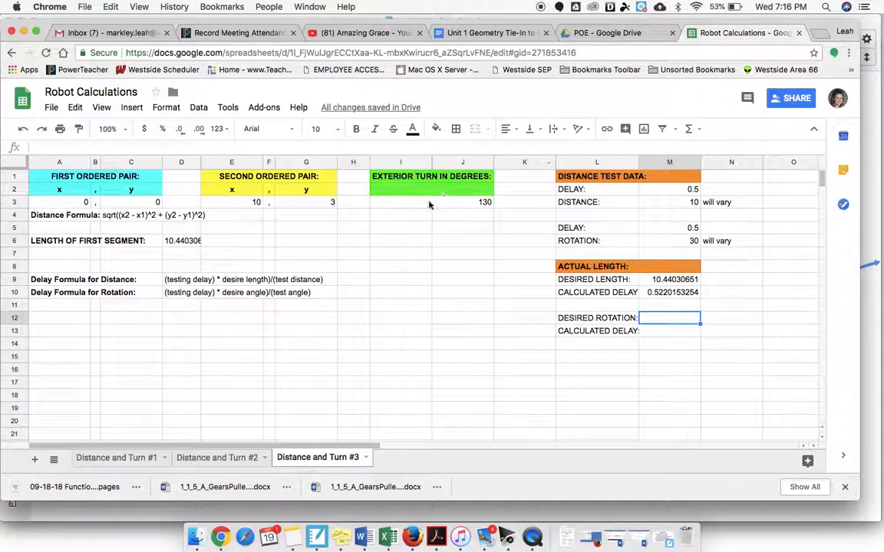
left_click(457, 201)
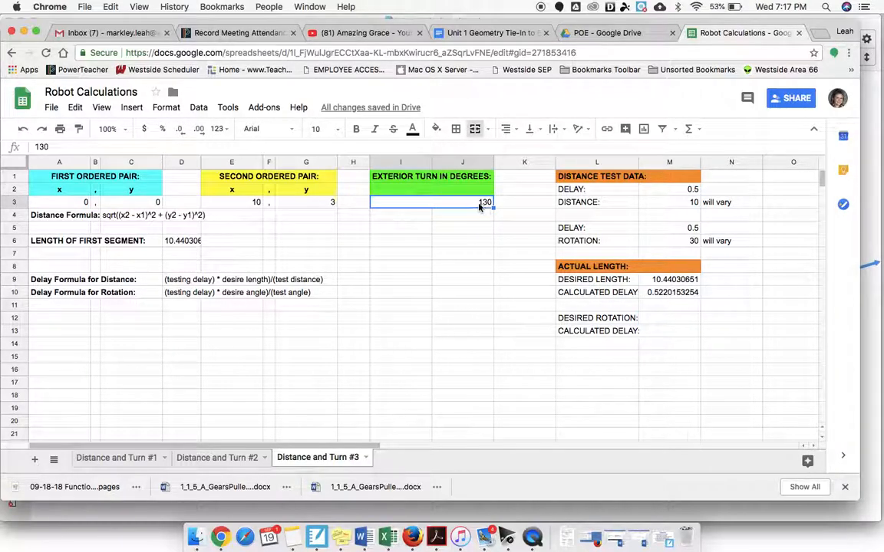
left_click(663, 324)
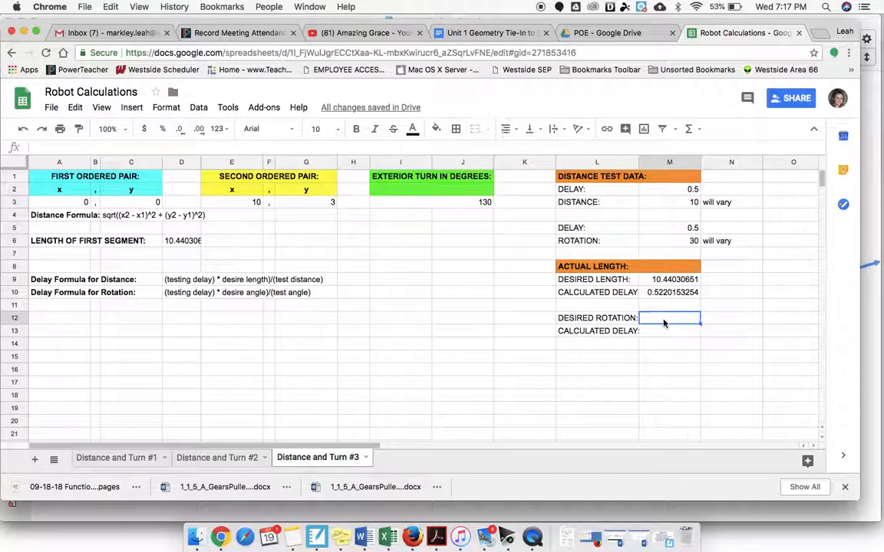
type("=")
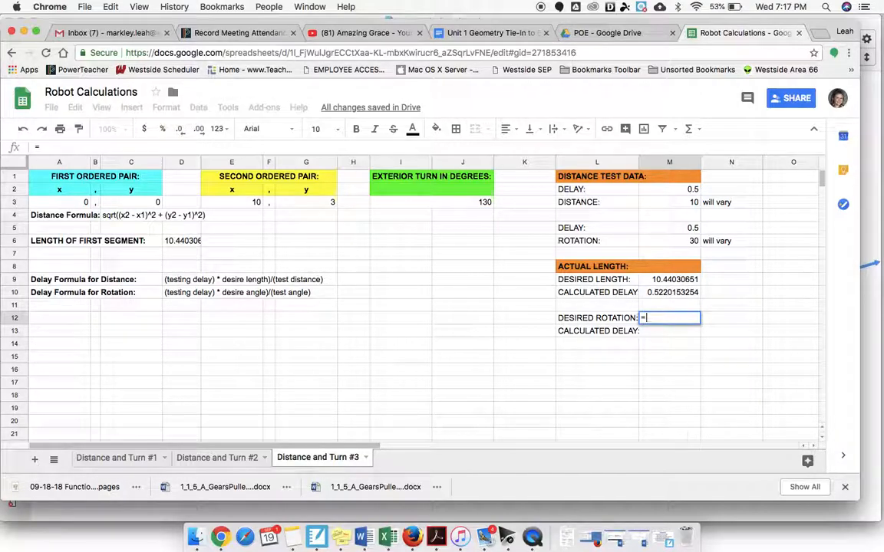
left_click(469, 204)
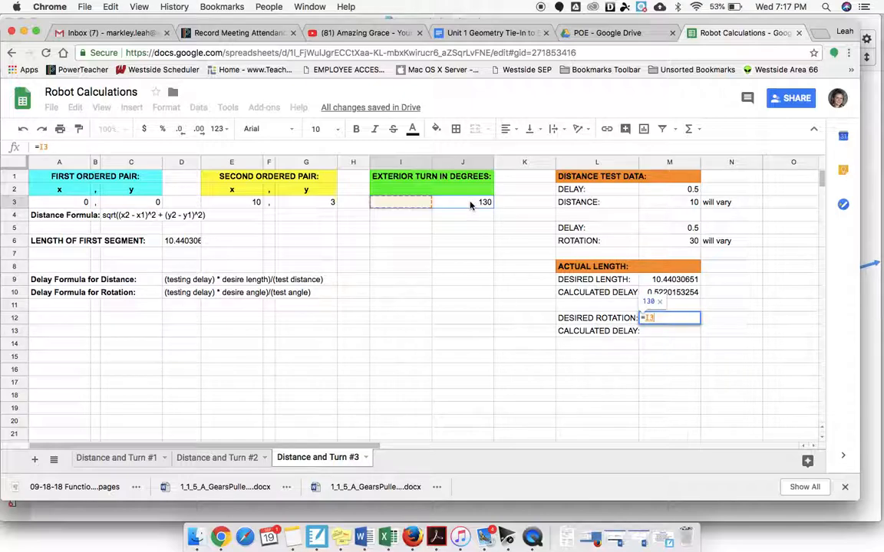
key("Return")
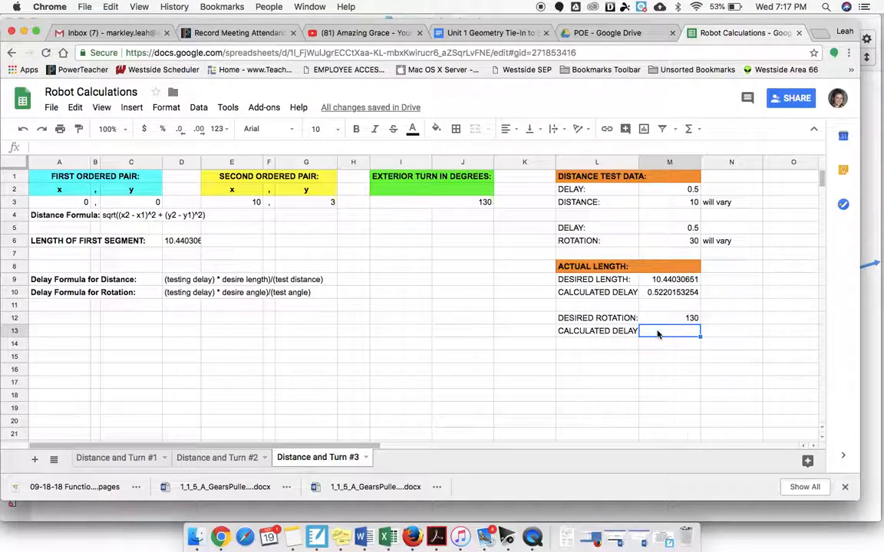
Enter the rotation delay formula =M5*M12/M6 in M13, the calculated delay for the desired rotation.
type("=")
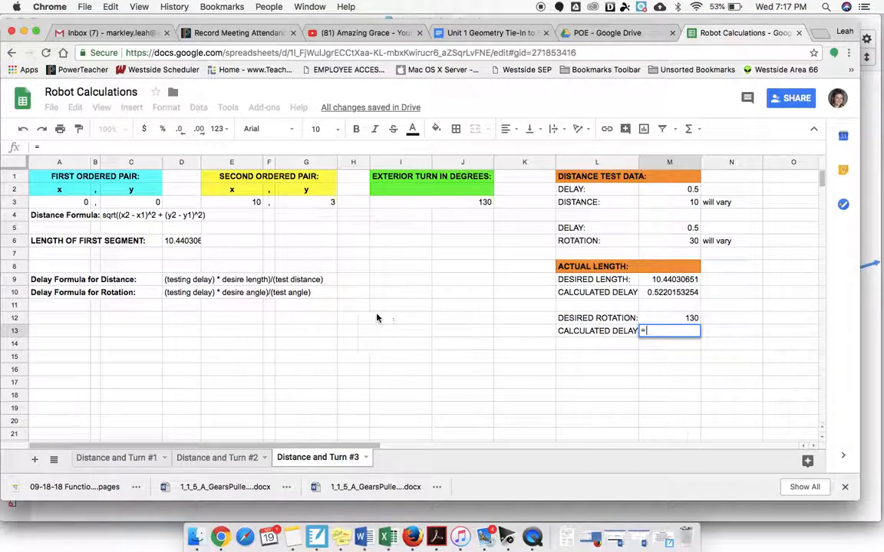
left_click(678, 228)
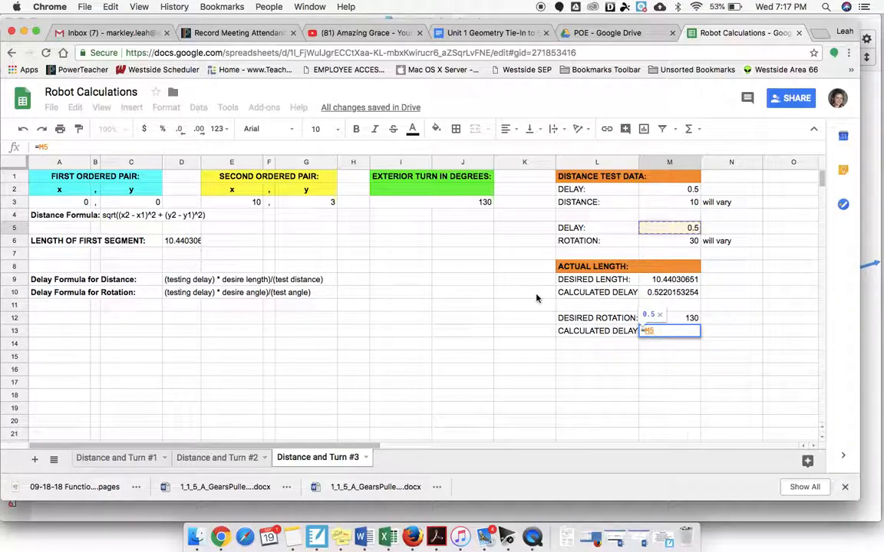
type("*")
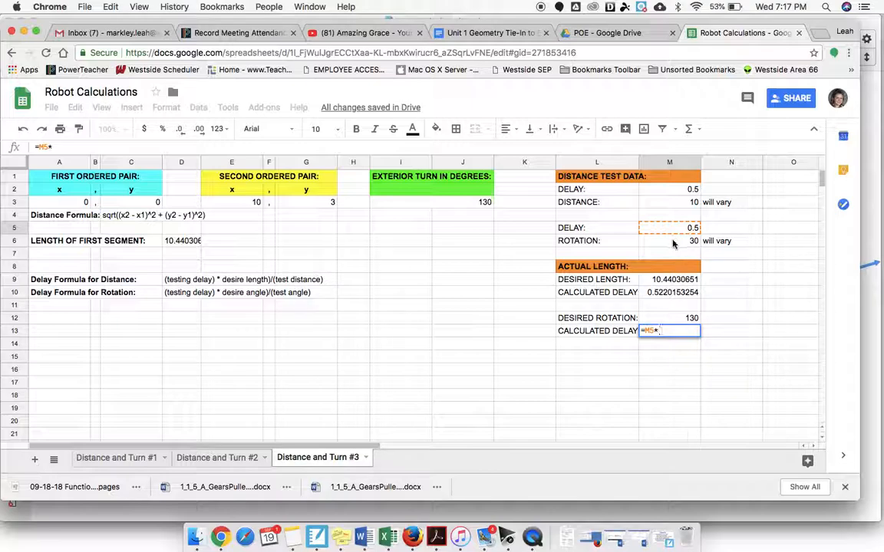
left_click(680, 319)
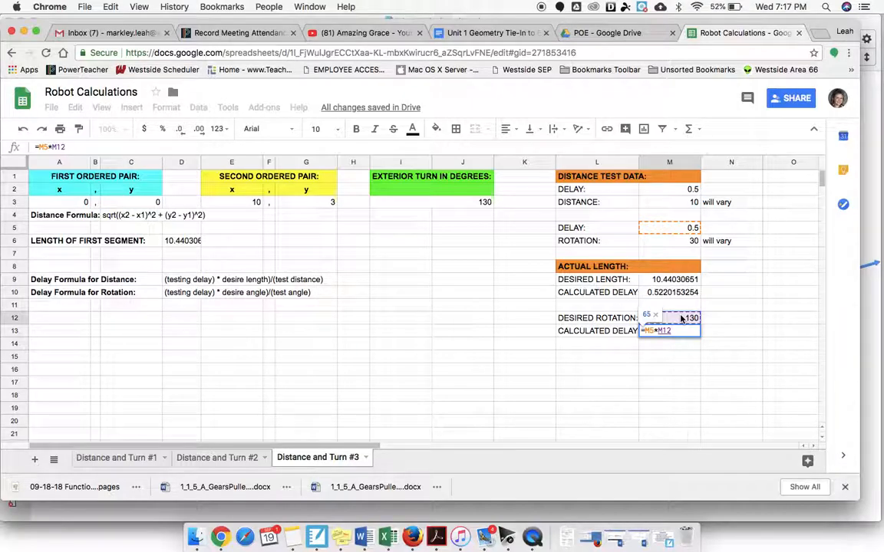
type("/")
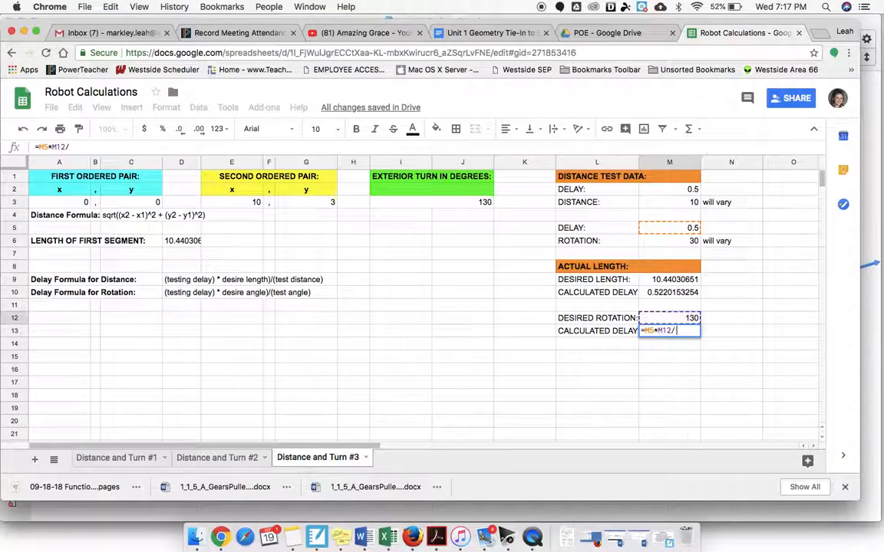
left_click(682, 242)
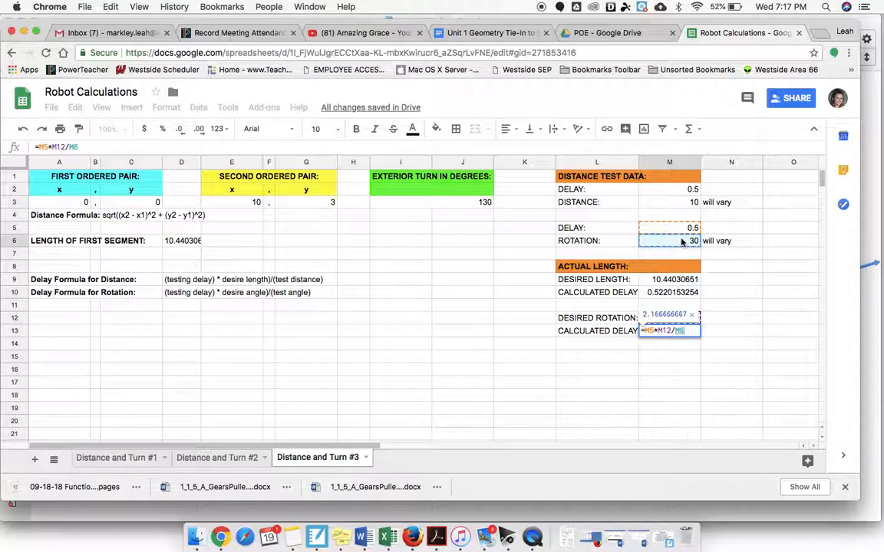
key("Return")
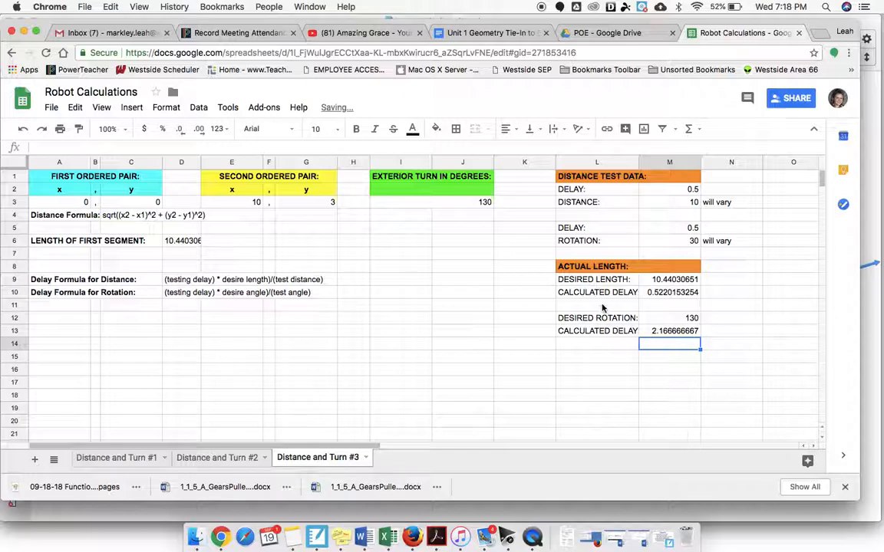
Review the rotation test data in M5:M6 and the desired values and calculated delays in the Actual Length section.
left_click_drag(680, 228, 695, 240)
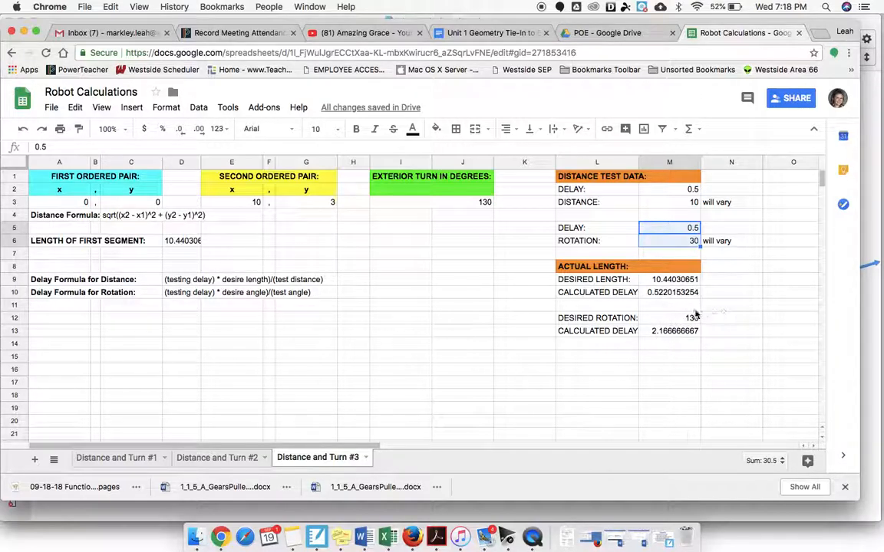
left_click_drag(572, 281, 687, 343)
left_click(727, 331)
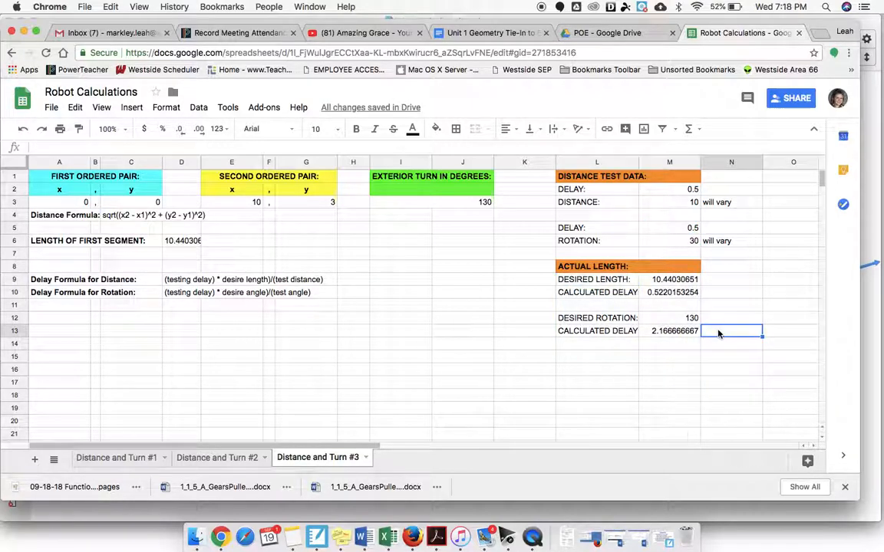
left_click_drag(589, 281, 691, 331)
left_click(737, 334)
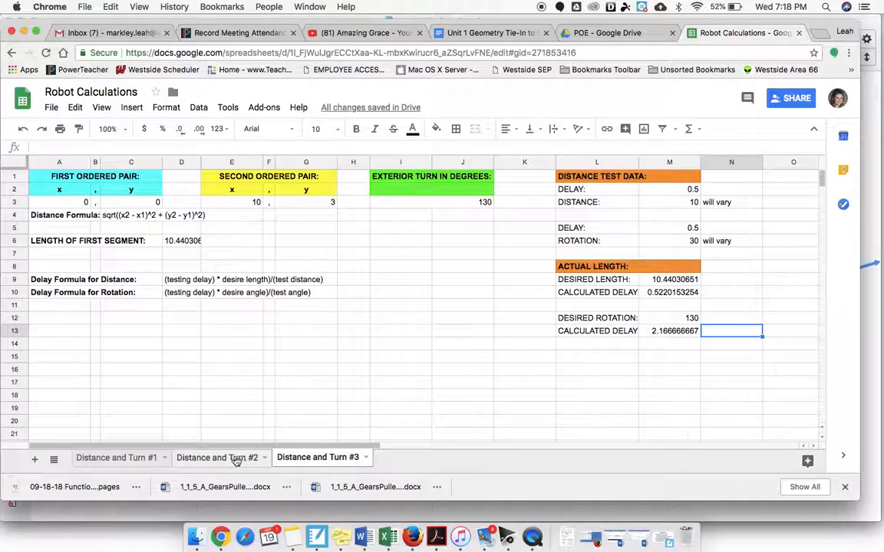
Copy the entire contents of the Distance and Turn #3 sheet and open the Distance and Turn #2 sheet.
left_click(17, 161)
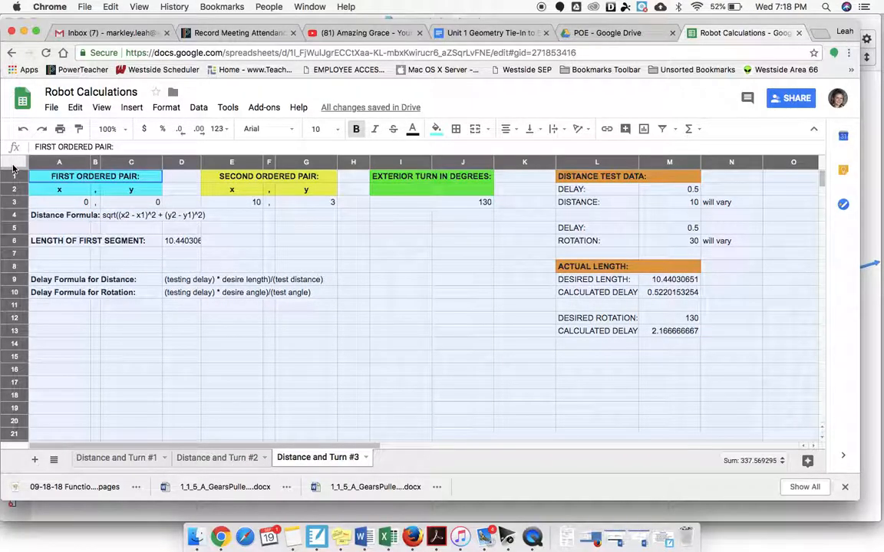
right_click(16, 171)
left_click(45, 195)
left_click(217, 458)
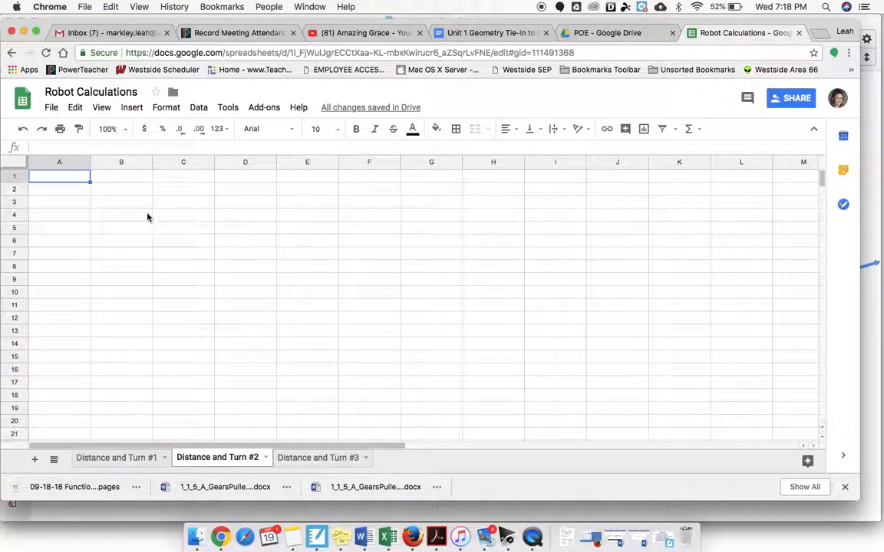
Paste the copied layout into the Distance and Turn #2 sheet from cell A1 and check its two ordered pairs.
right_click(56, 179)
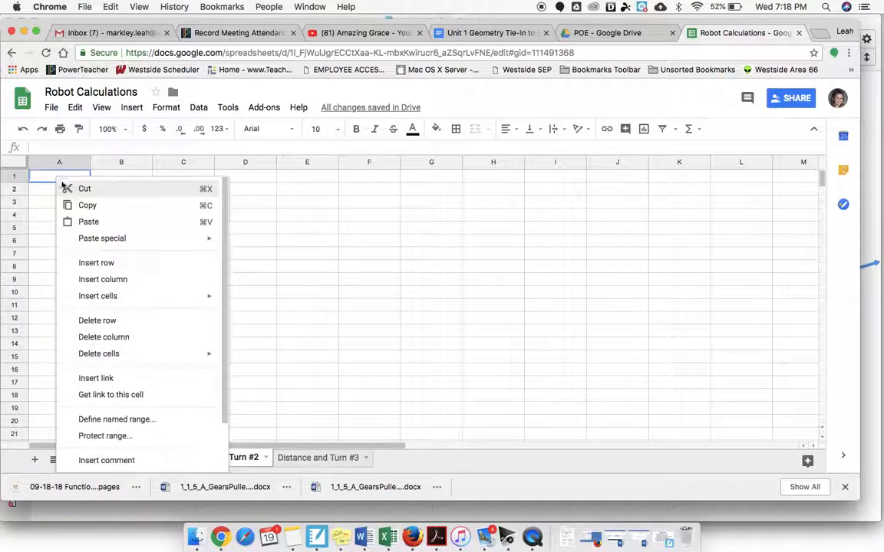
left_click(90, 223)
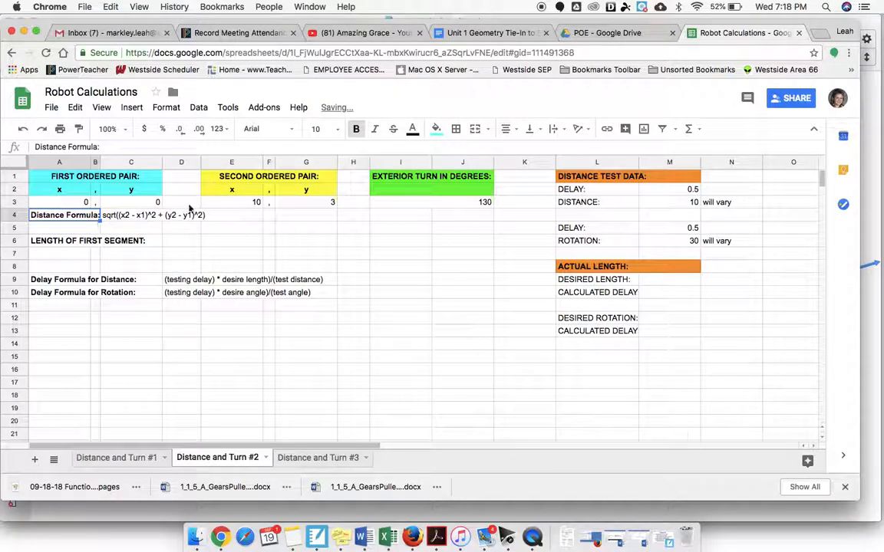
left_click(74, 203)
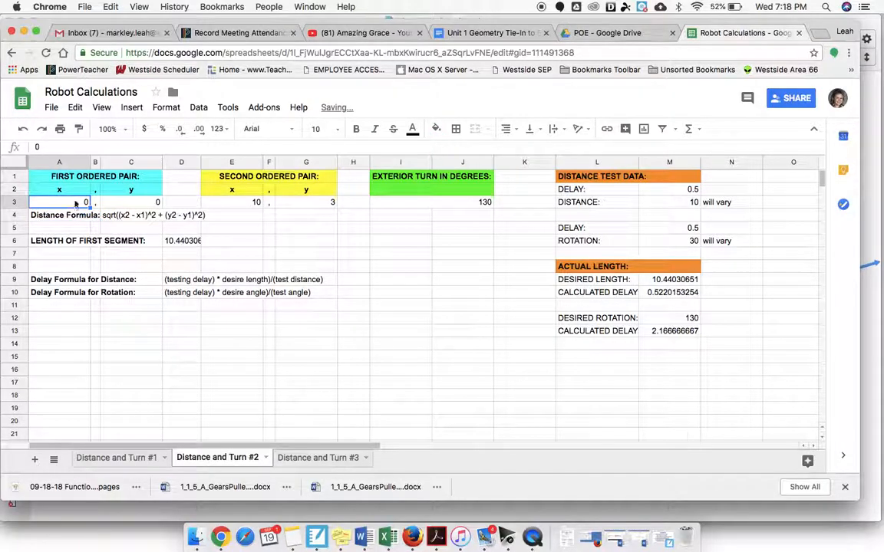
left_click(129, 204)
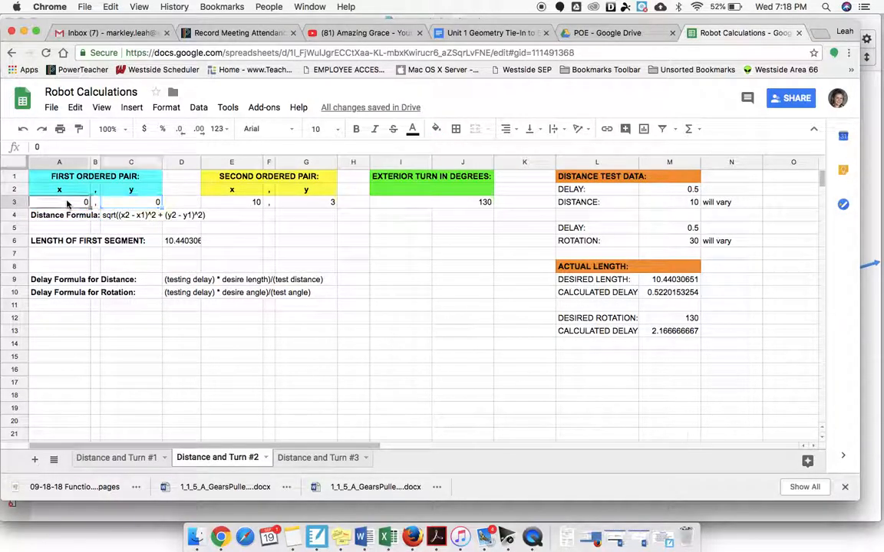
left_click(238, 204)
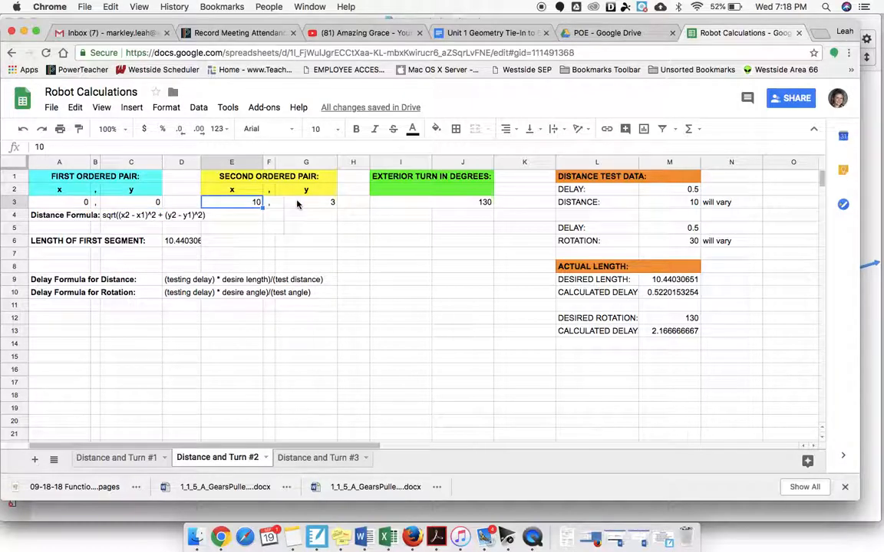
left_click(296, 201)
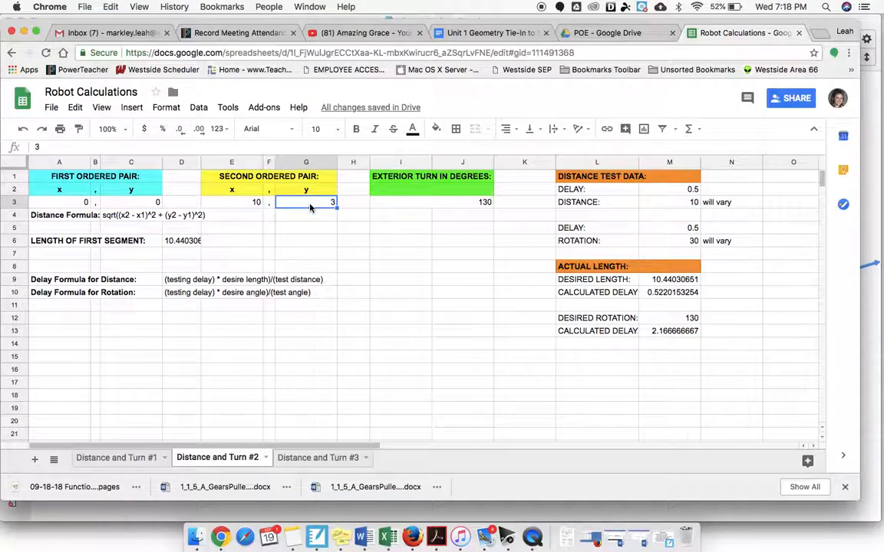
Switch to the Notebook triangle drawing, extend the second side past (3, 8) with a line, and mark the exterior angle there with an arc.
left_click(316, 537)
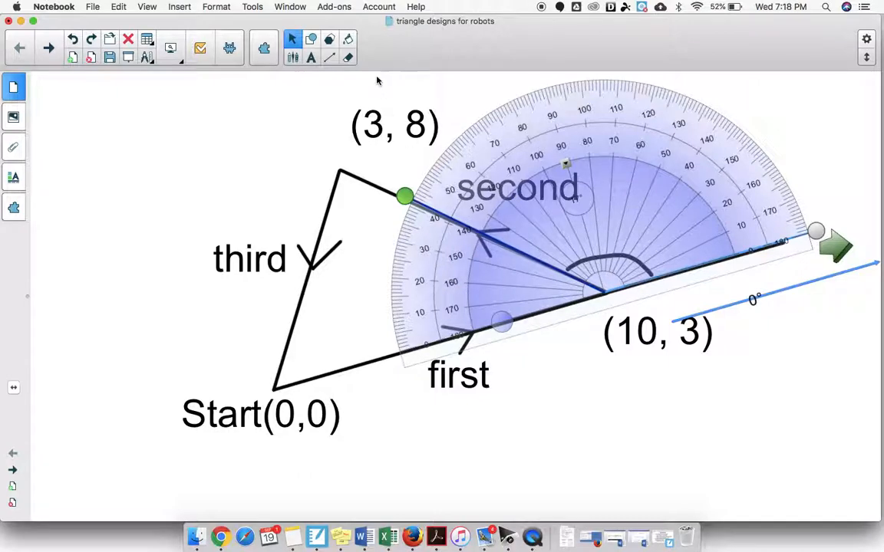
left_click(330, 58)
mouse_move(356, 173)
left_mouse_down()
mouse_move(280, 138)
mouse_move(253, 114)
left_mouse_up()
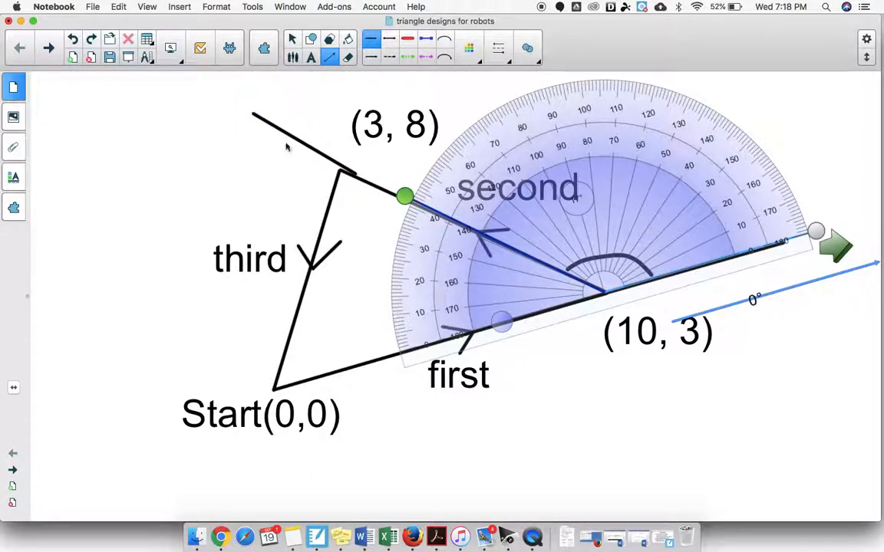
mouse_move(292, 146)
left_mouse_down()
mouse_move(288, 167)
mouse_move(316, 208)
left_mouse_up()
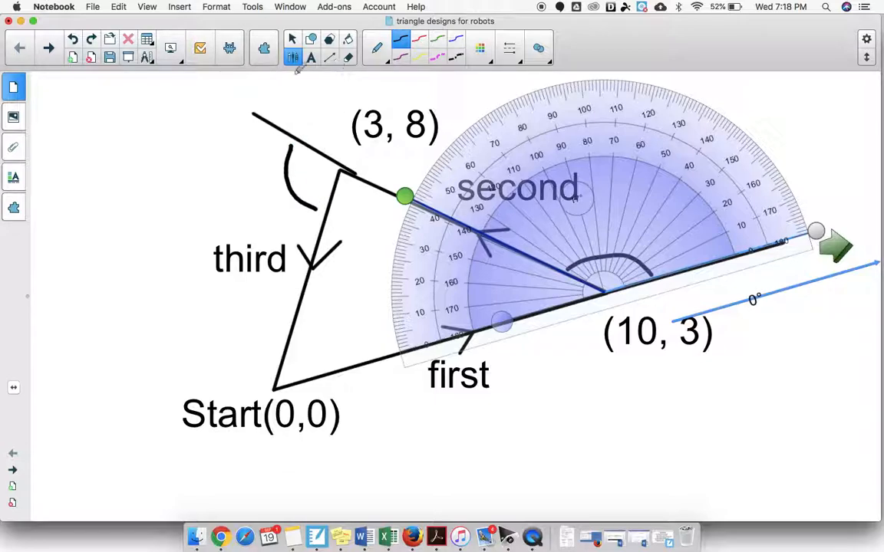
Check the second segment's start point in the Notebook drawing and, back in Chrome, set the first ordered pair in A3 and C3 to 10, 3.
left_click(222, 541)
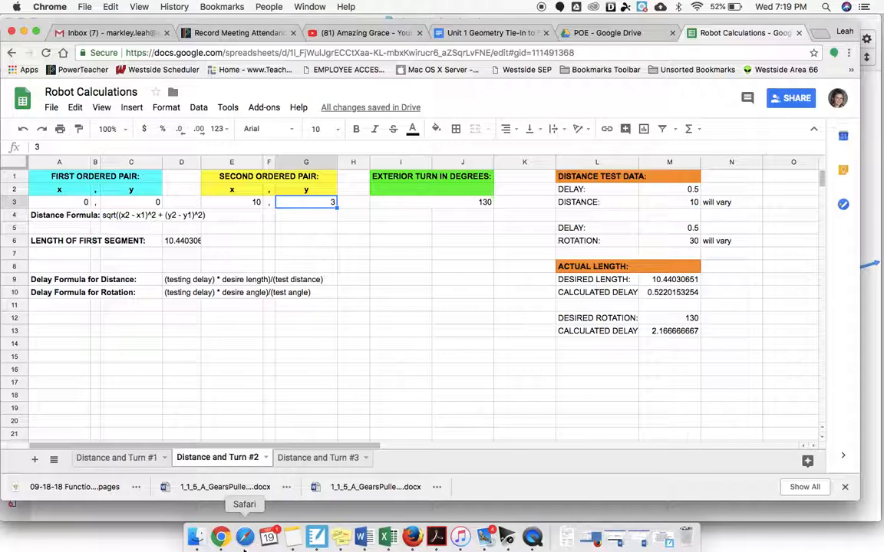
left_click(317, 537)
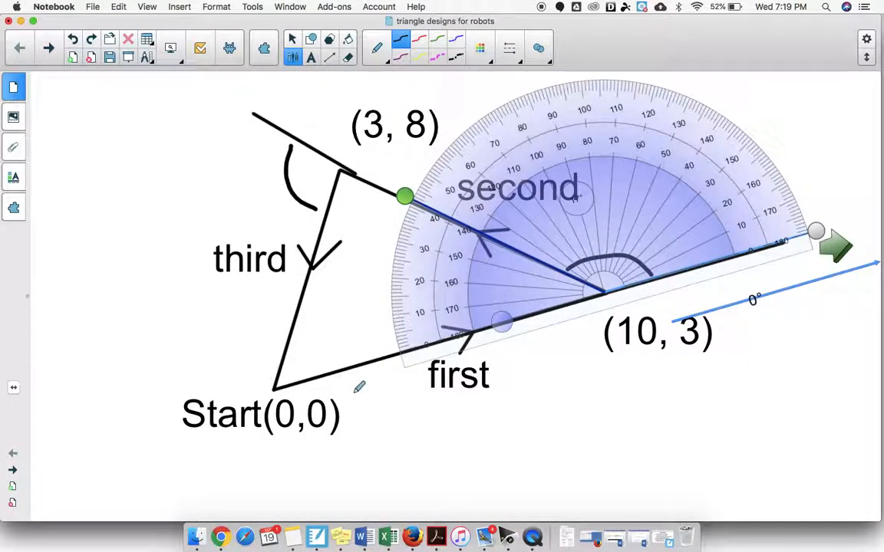
left_click(220, 541)
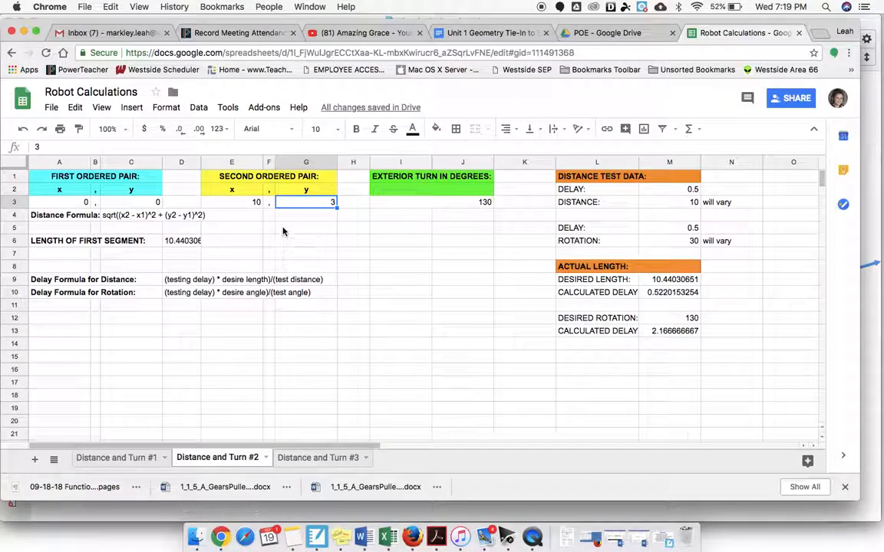
left_click(79, 202)
type("10")
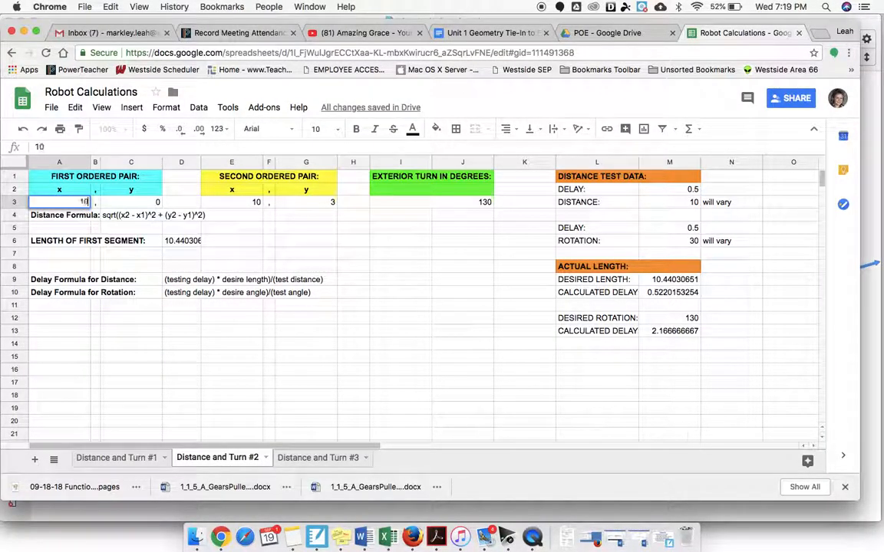
key("Tab")
key("Tab")
type("3")
key("Tab")
key("Tab")
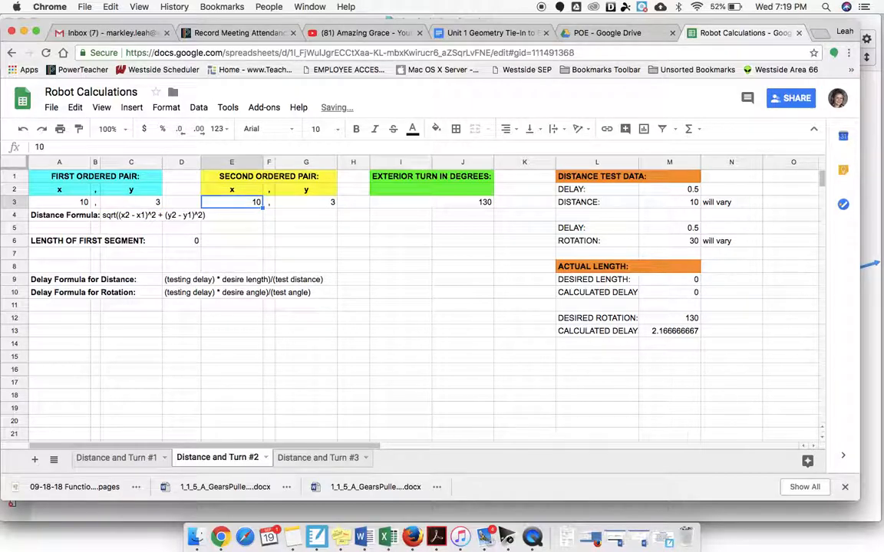
Set the second ordered pair on Distance and Turn #2 to x 3 in E3 and y 8 in G3.
type("3")
key("Tab")
key("Tab")
type("6")
key("Return")
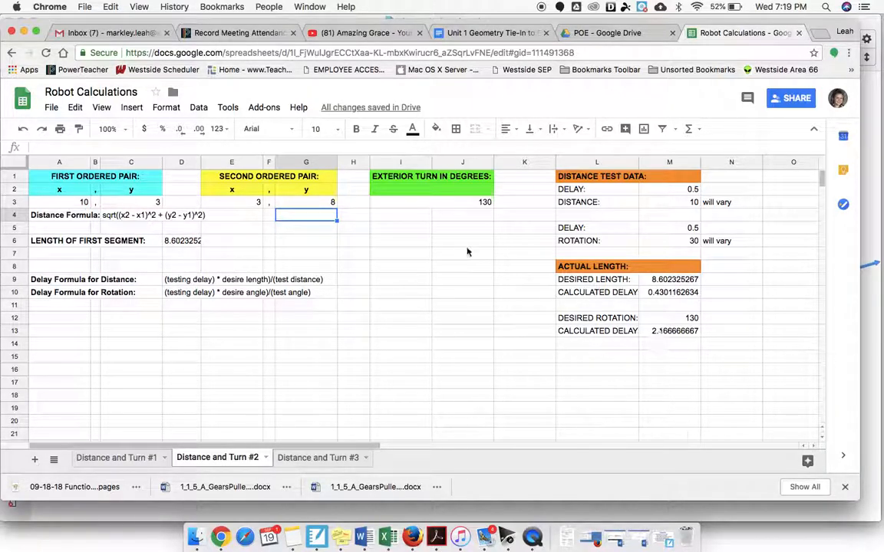
Clear the exterior turn in degrees value in I3 on the Distance and Turn #2 sheet.
left_click(414, 202)
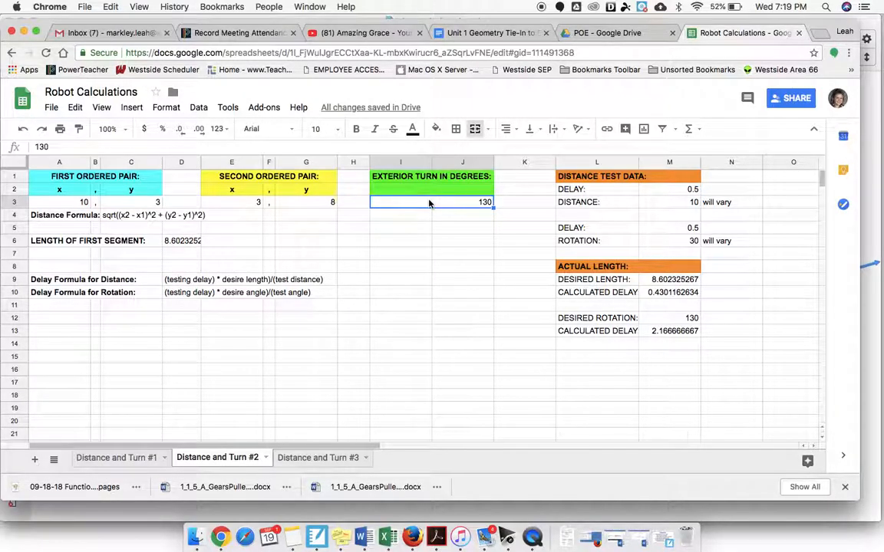
key("Delete")
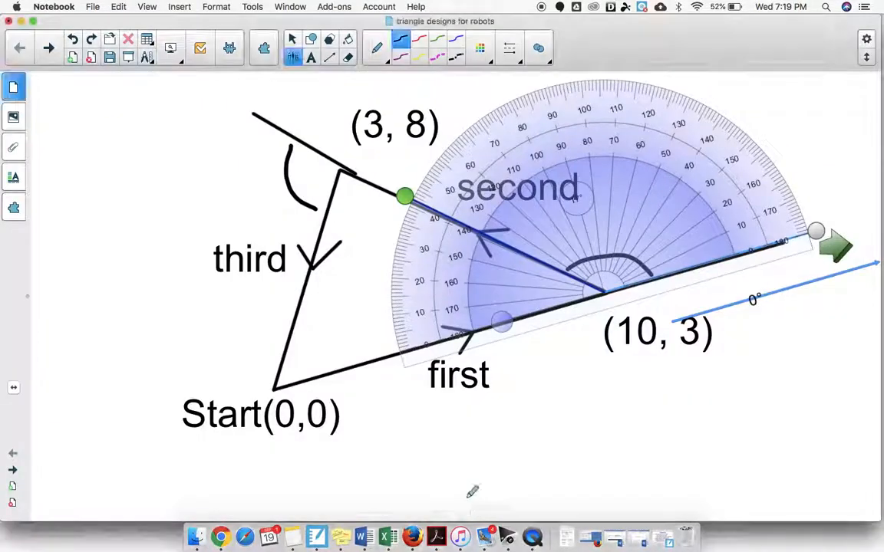